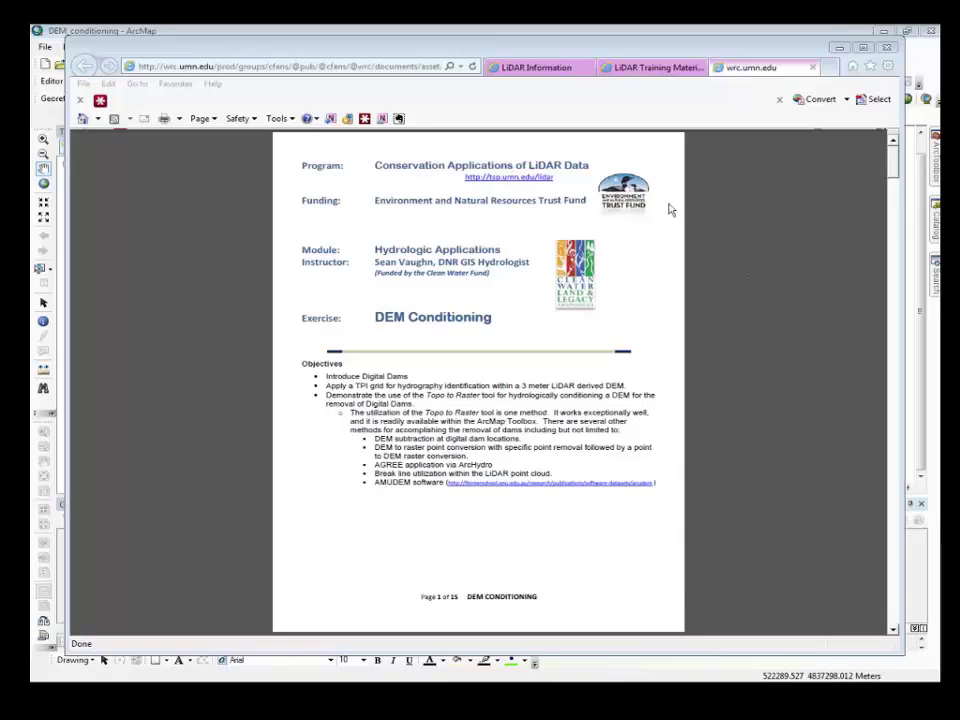
Go to the LiDAR Information page, then to its LiDAR Training Materials page
{"action": "left_click", "coordinate": [535, 70]}
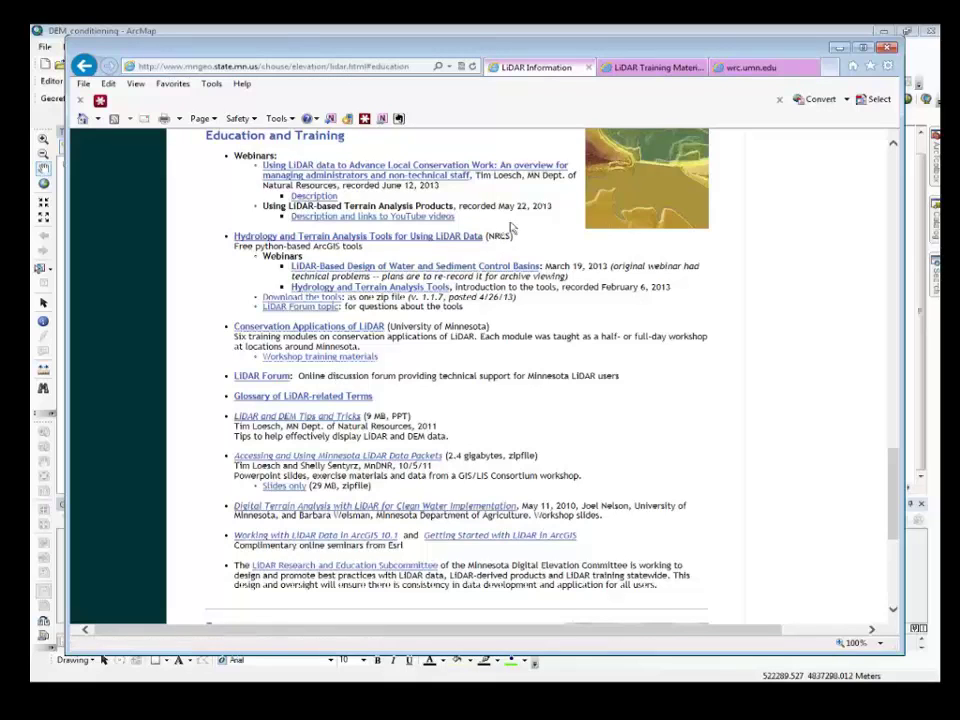
{"action": "left_click", "coordinate": [655, 67]}
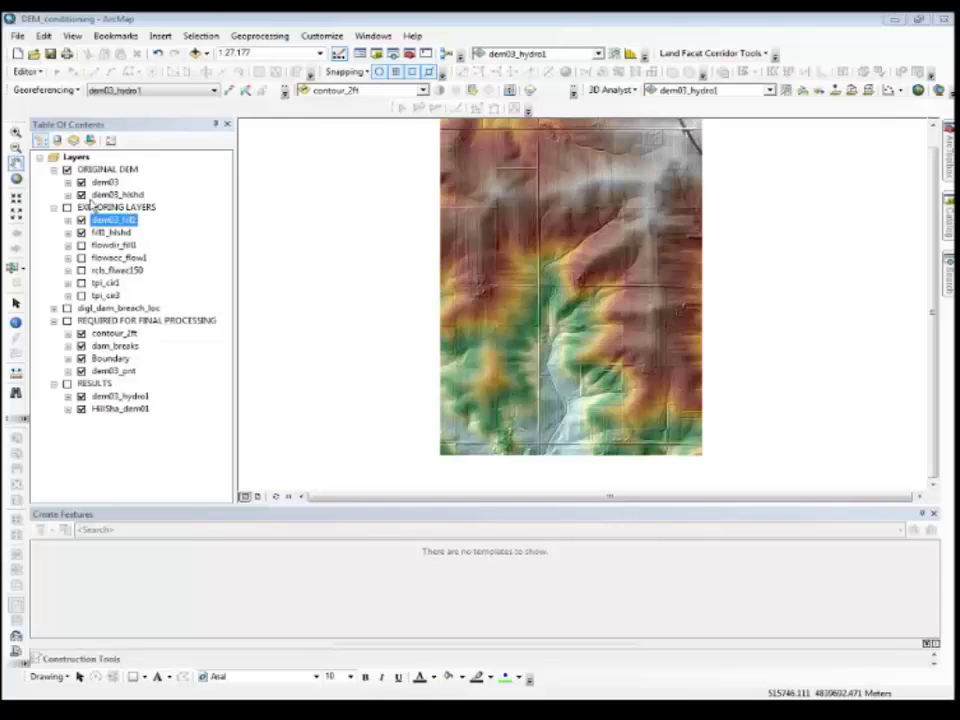
{"action": "left_click", "coordinate": [81, 194]}
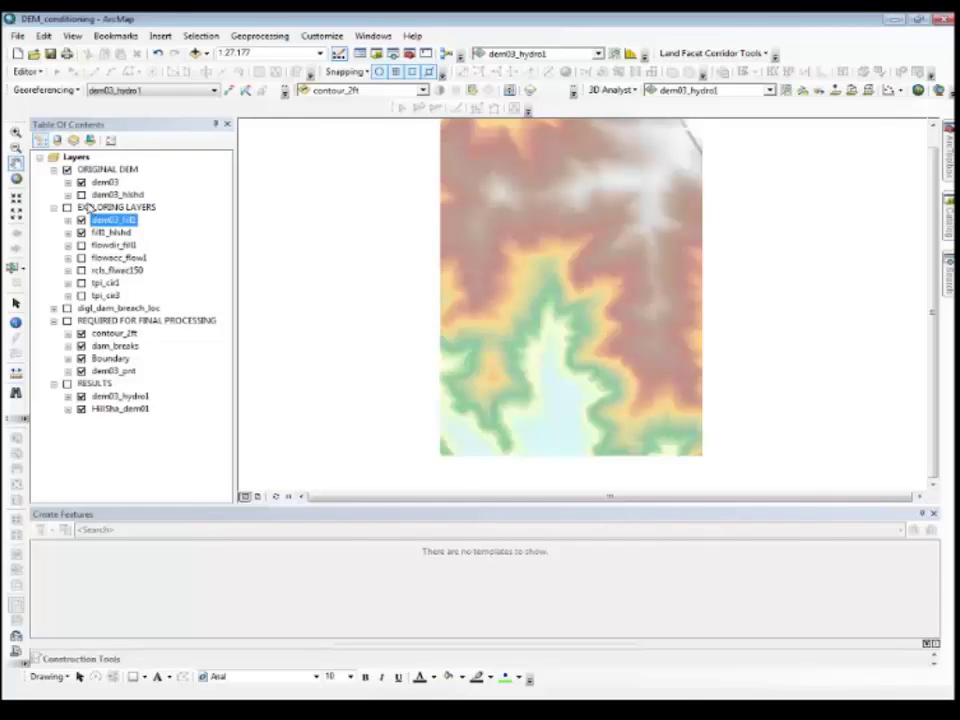
{"action": "left_click", "coordinate": [81, 194]}
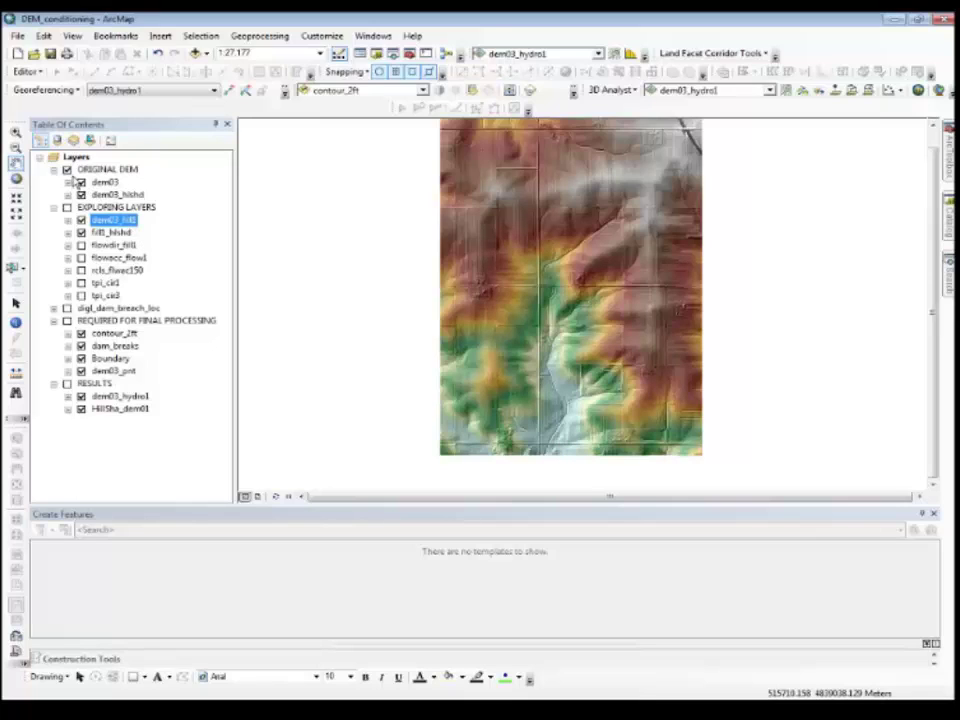
Turn off the ORIGINAL DEM group, turn on EXPLORING LAYERS, and toggle the fill1_hlshd hillshade
{"action": "left_click", "coordinate": [67, 170]}
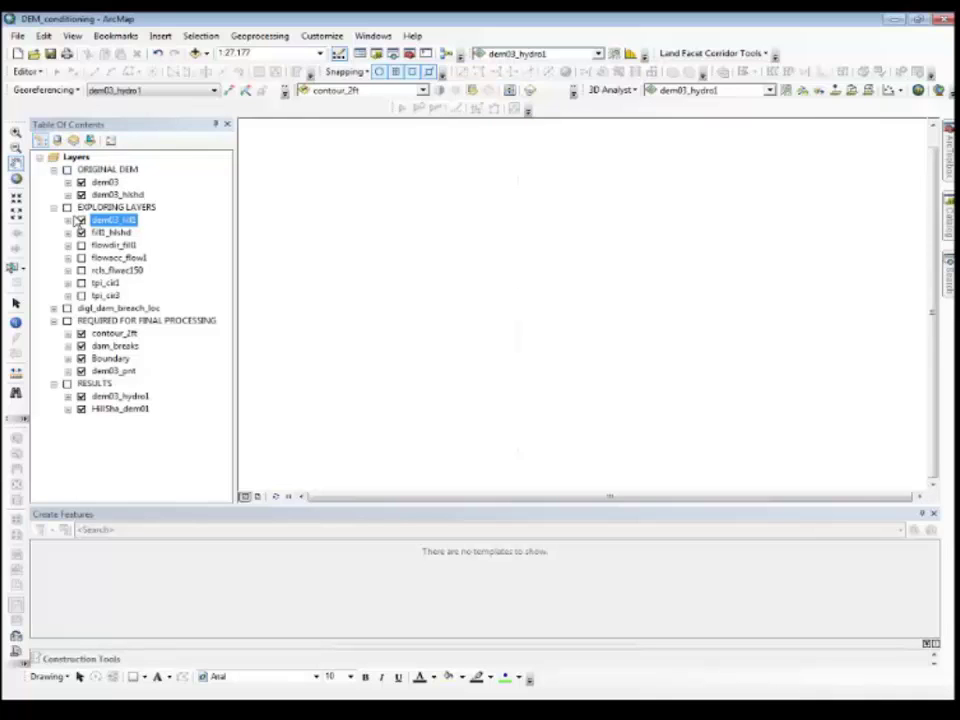
{"action": "left_click", "coordinate": [67, 207]}
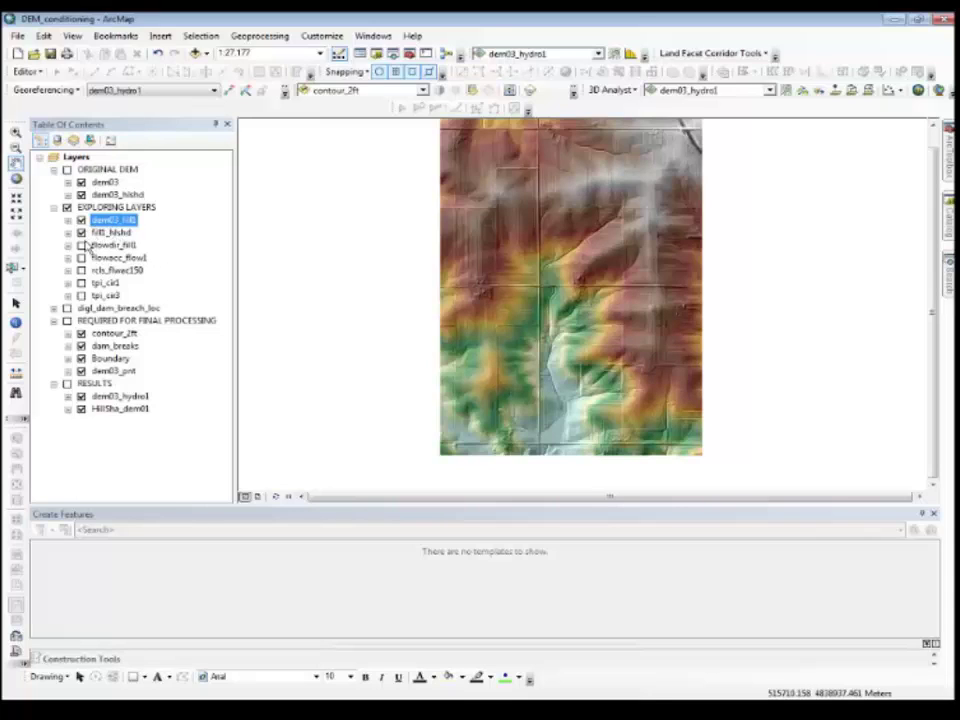
{"action": "left_click", "coordinate": [81, 232]}
Compare flowdir_fill1 with the hillshaded filled DEM, then leave only flowacc_flow1 visible
{"action": "left_click", "coordinate": [81, 245]}
{"action": "left_click", "coordinate": [82, 233]}
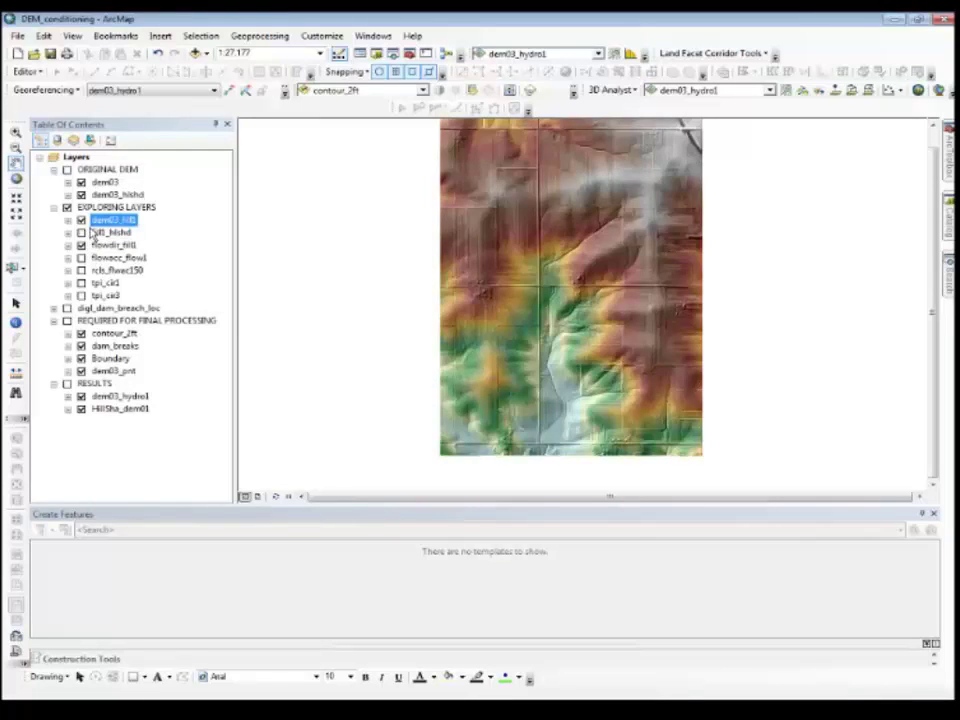
{"action": "left_click", "coordinate": [81, 220]}
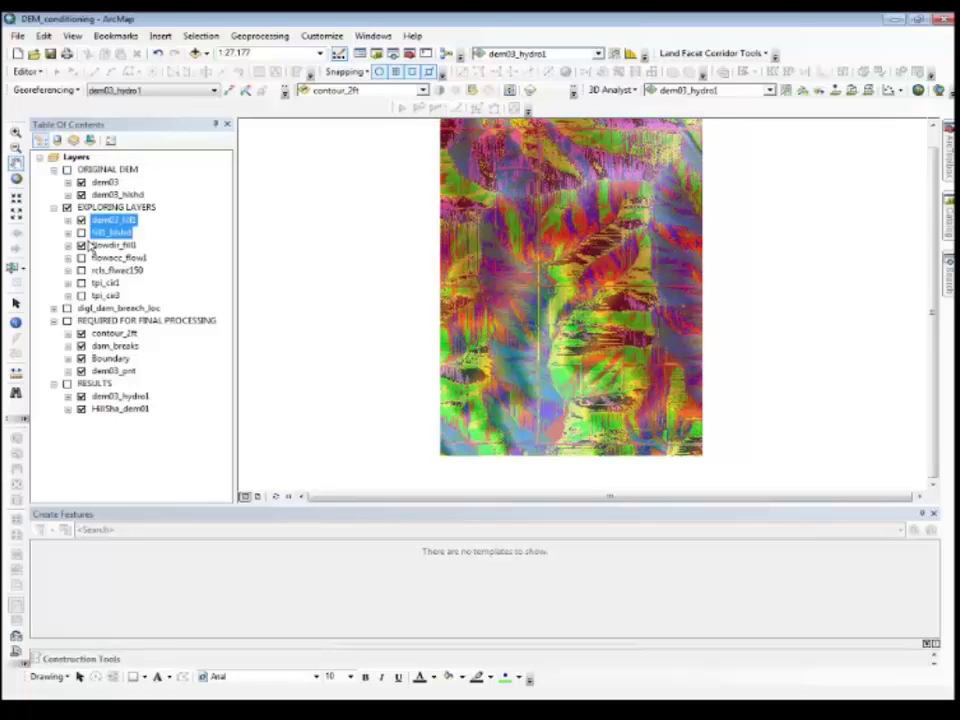
{"action": "left_click", "coordinate": [81, 232]}
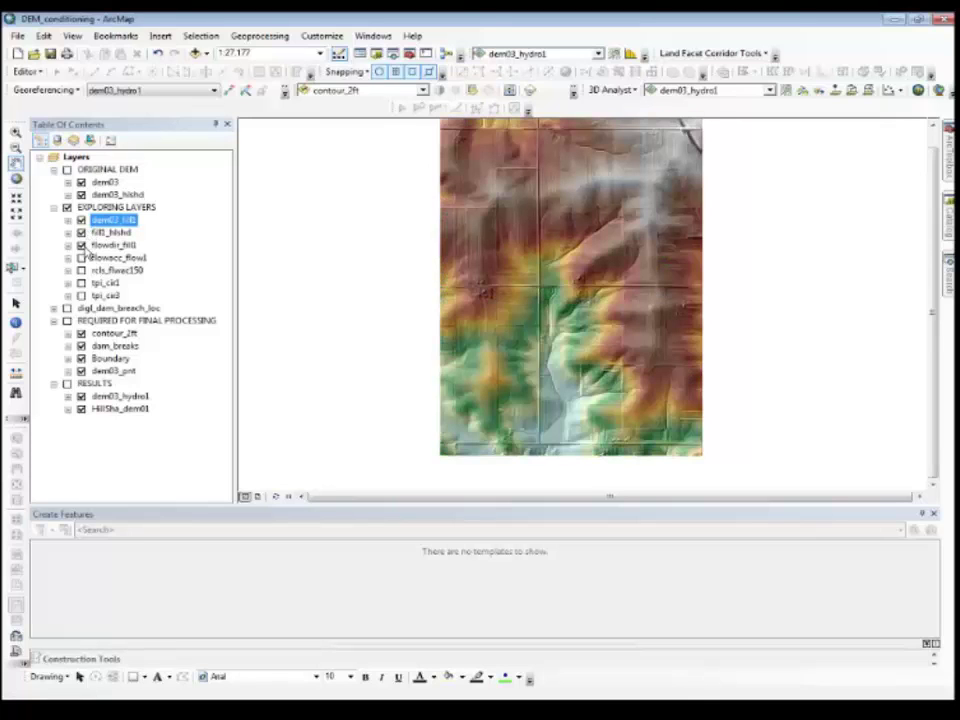
{"action": "left_click", "coordinate": [81, 232]}
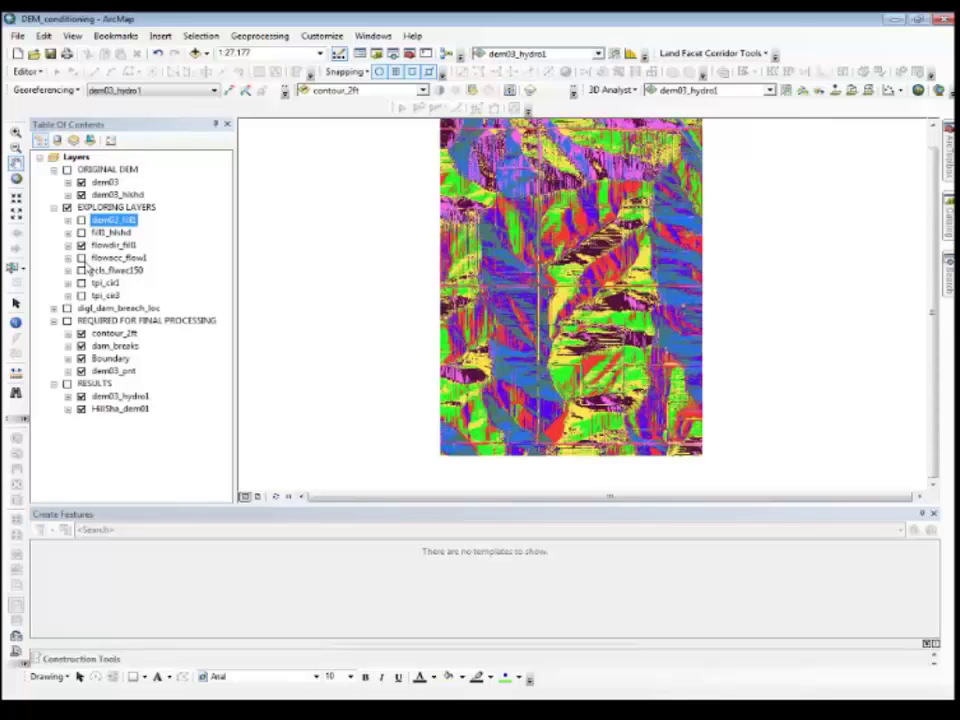
{"action": "left_click", "coordinate": [81, 257]}
{"action": "left_click", "coordinate": [81, 245]}
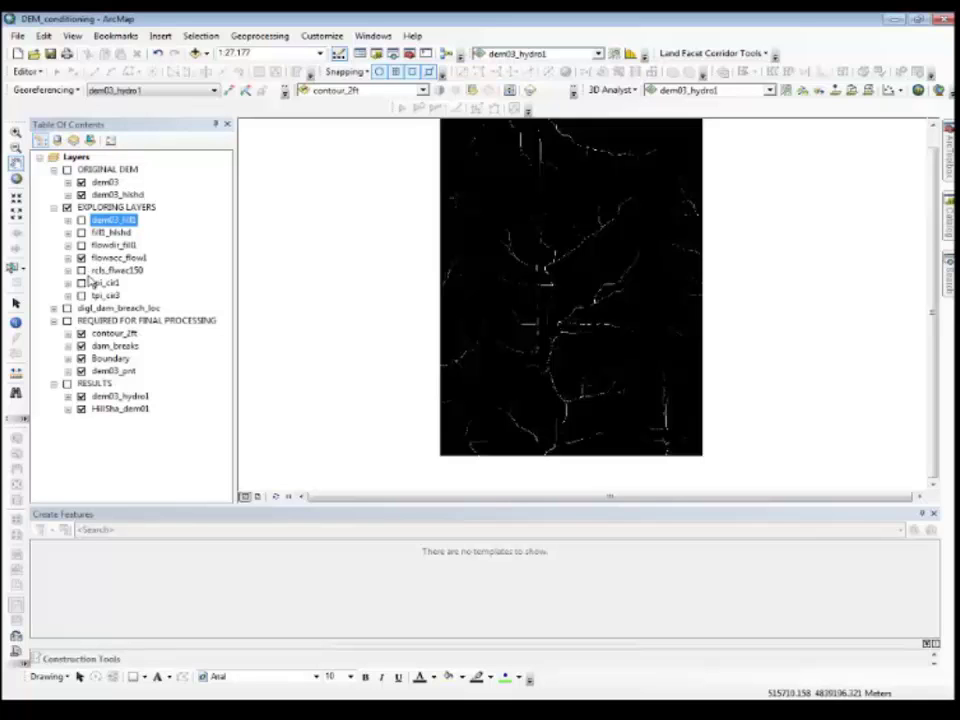
Turn on the rcls_flwac150 reclassified flow accumulation layer
{"action": "left_click", "coordinate": [81, 270]}
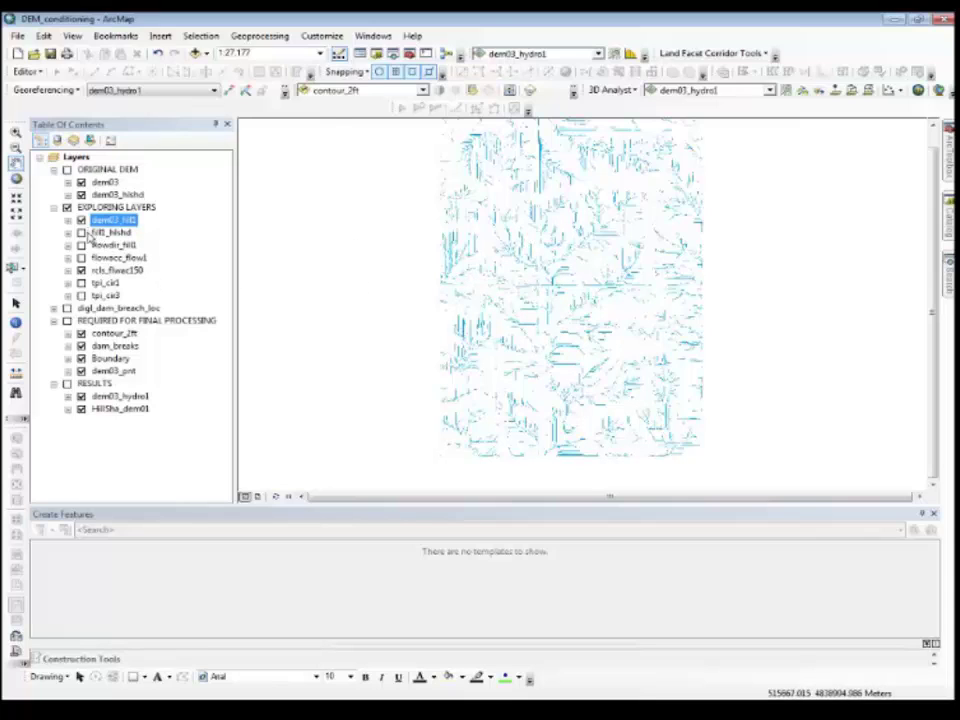
Turn fill1_hlshd back on and drag rcls_flwac150 to the top of EXPLORING LAYERS
{"action": "left_click", "coordinate": [81, 232]}
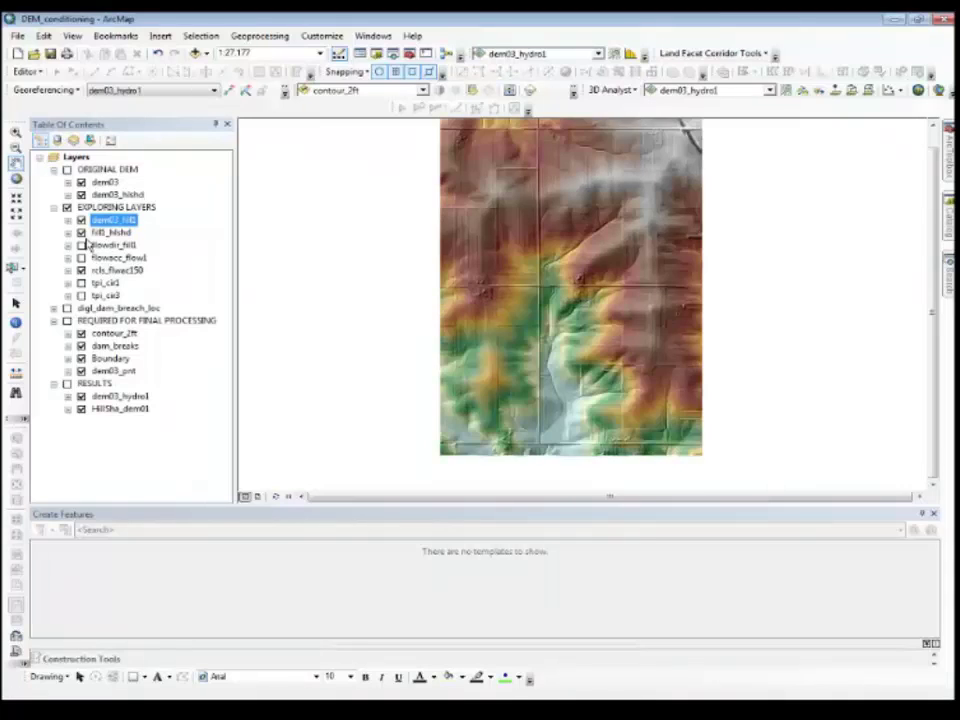
{"action": "left_click", "coordinate": [112, 270]}
{"action": "left_click_drag", "start_coordinate": [129, 224], "coordinate": [120, 215]}
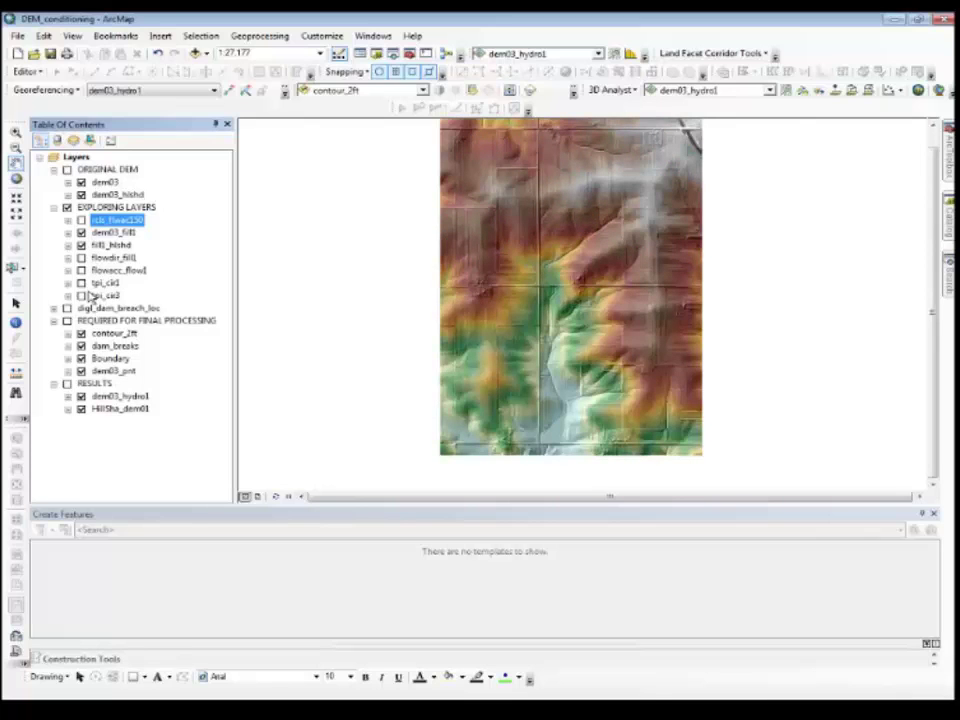
Turn on tpi_cir1, move it to the top of EXPLORING LAYERS, then switch off that group
{"action": "left_click", "coordinate": [82, 284]}
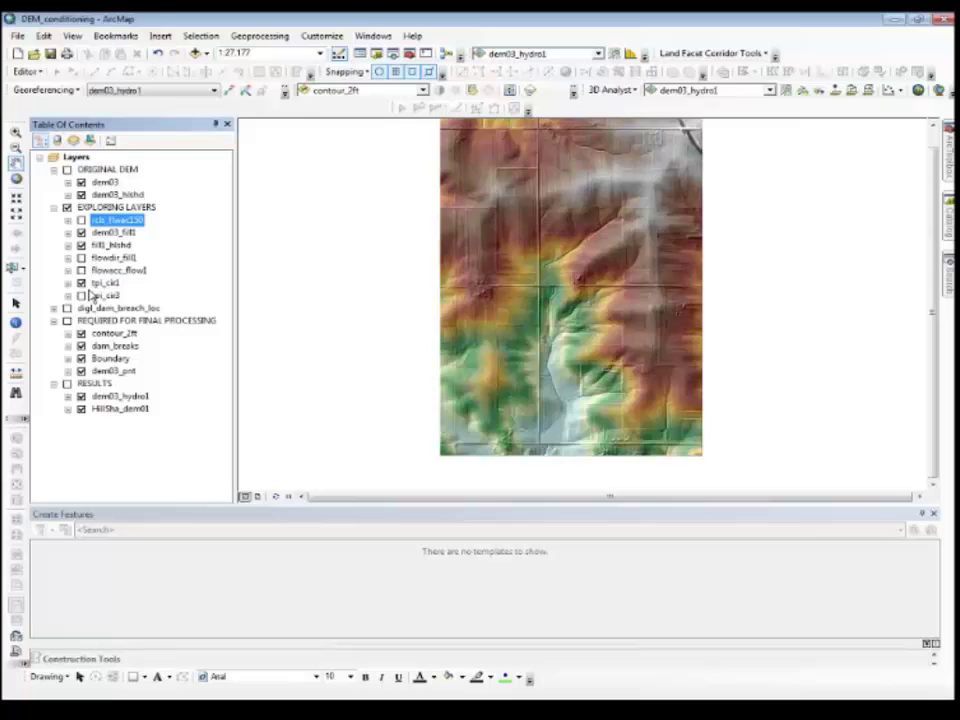
{"action": "left_click", "coordinate": [104, 284]}
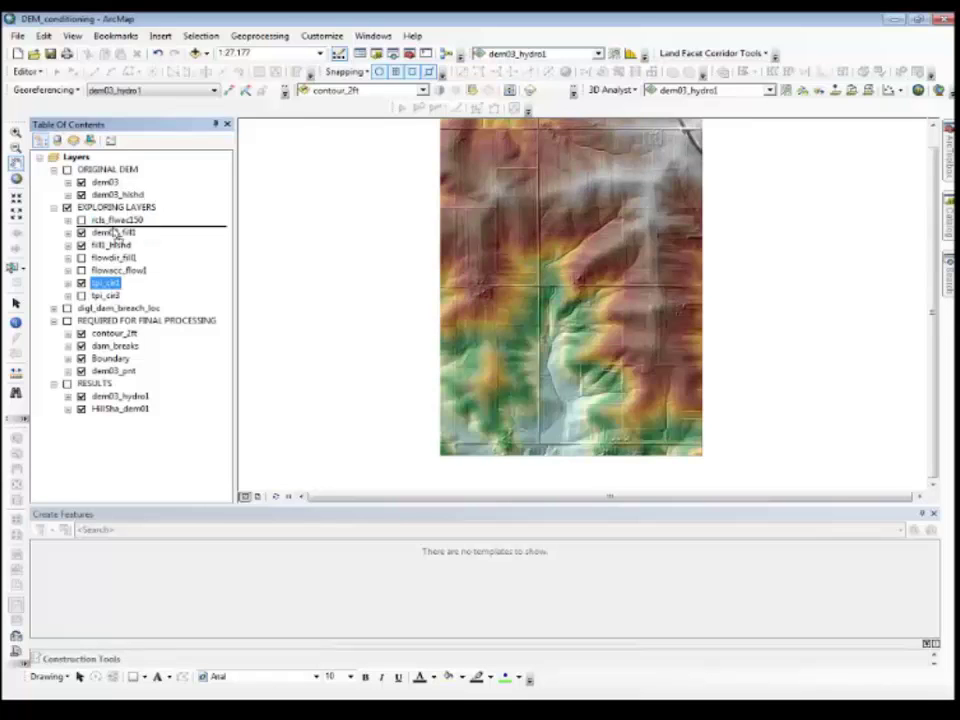
{"action": "left_click_drag", "start_coordinate": [123, 218], "coordinate": [120, 222]}
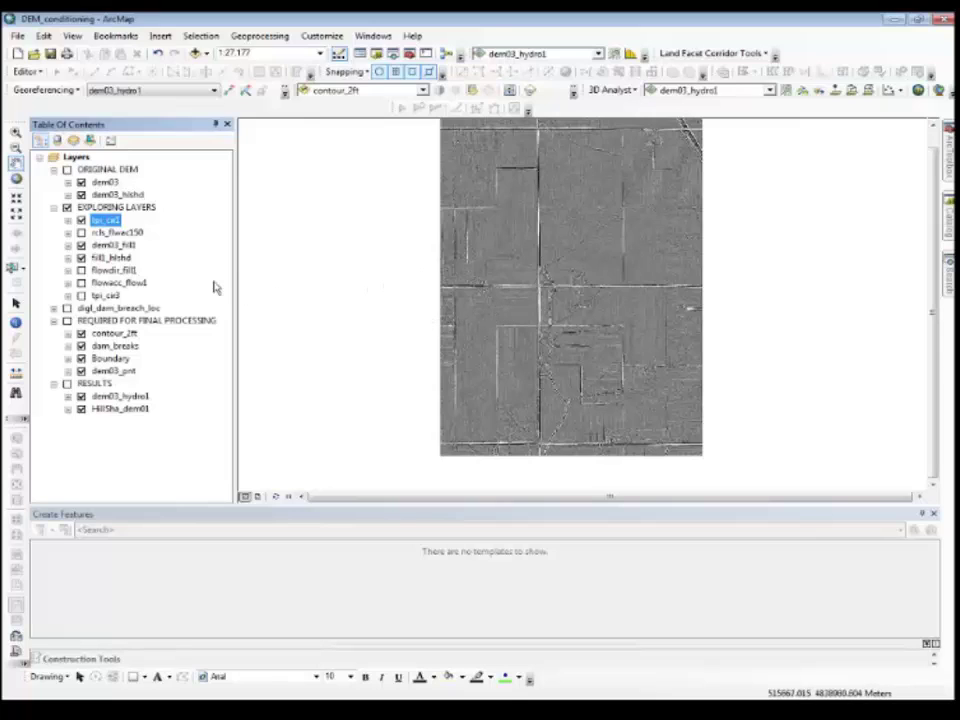
{"action": "left_click", "coordinate": [67, 207]}
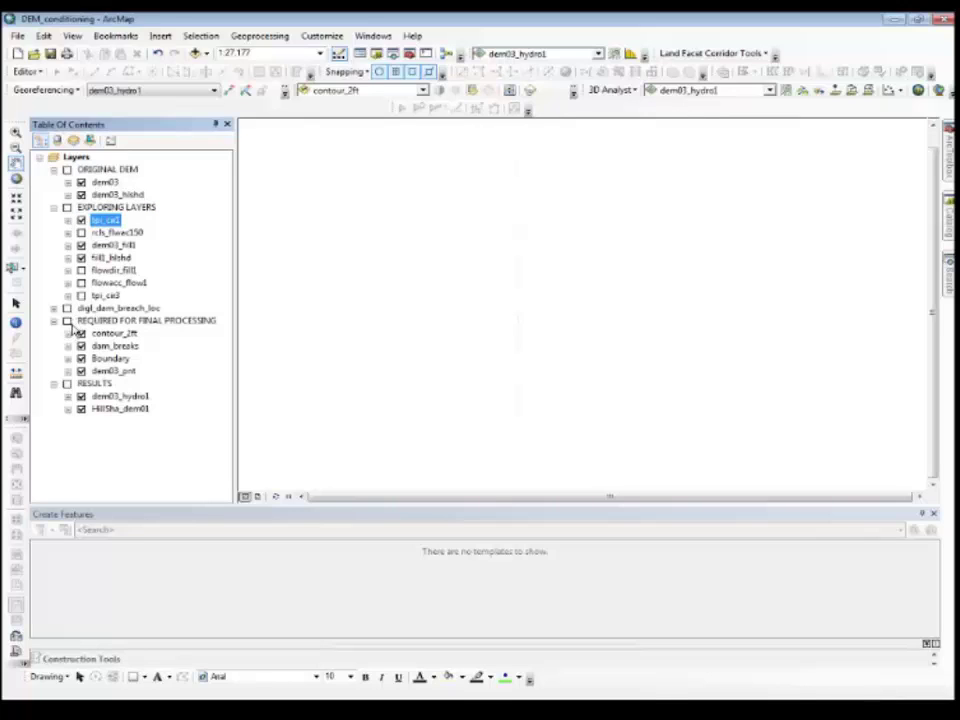
Turn on ORIGINAL DEM and the dam breach location layer, dragging the breach layer to the top
{"action": "left_click", "coordinate": [67, 169]}
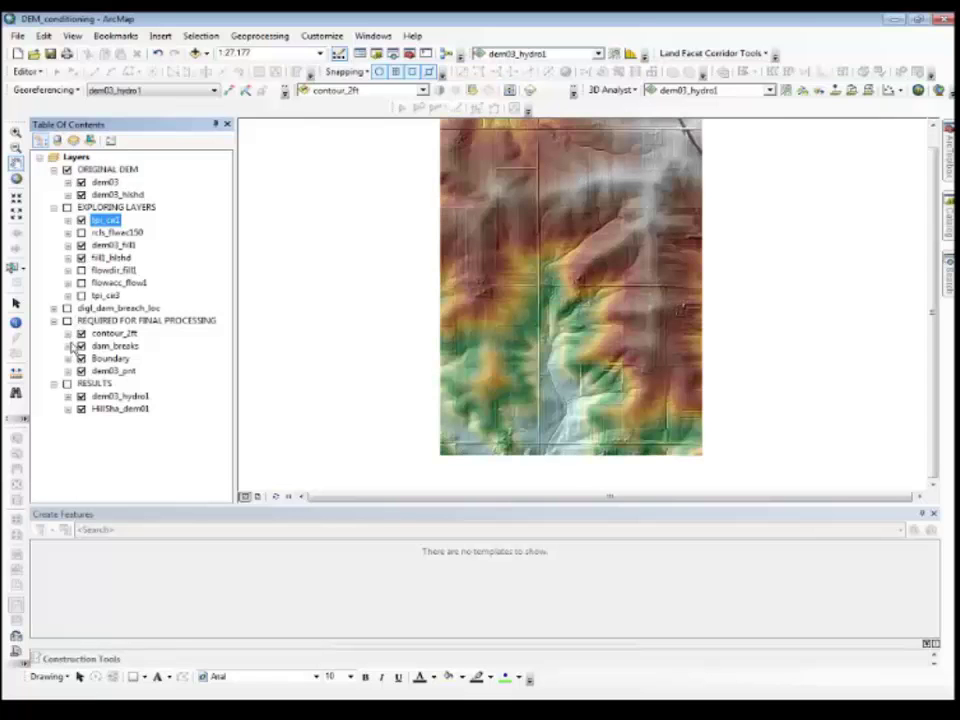
{"action": "left_click", "coordinate": [67, 309]}
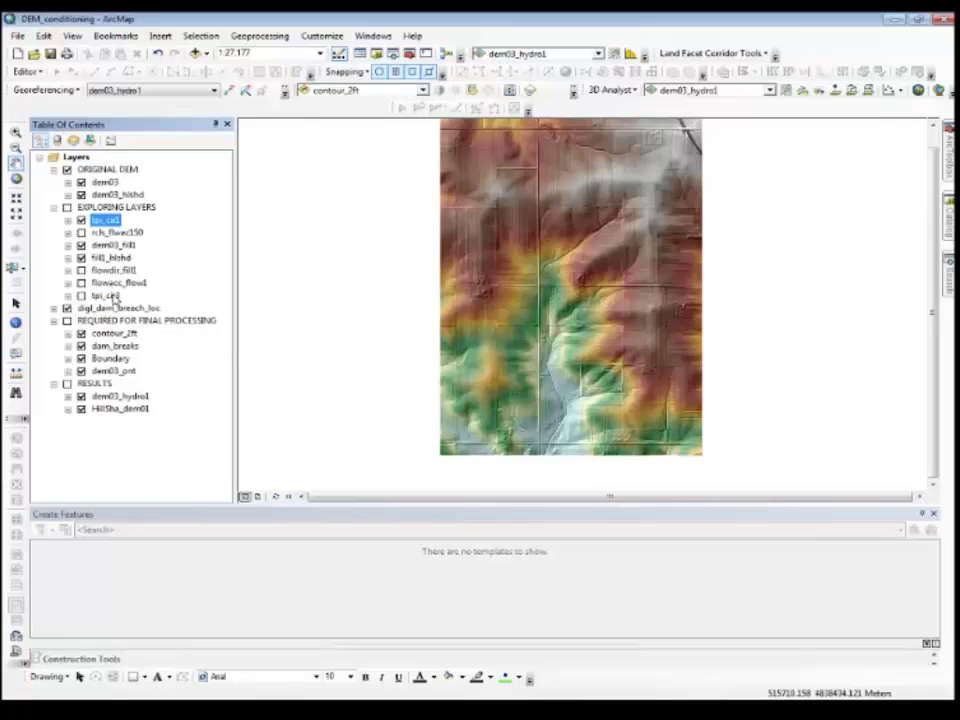
{"action": "left_click", "coordinate": [115, 309]}
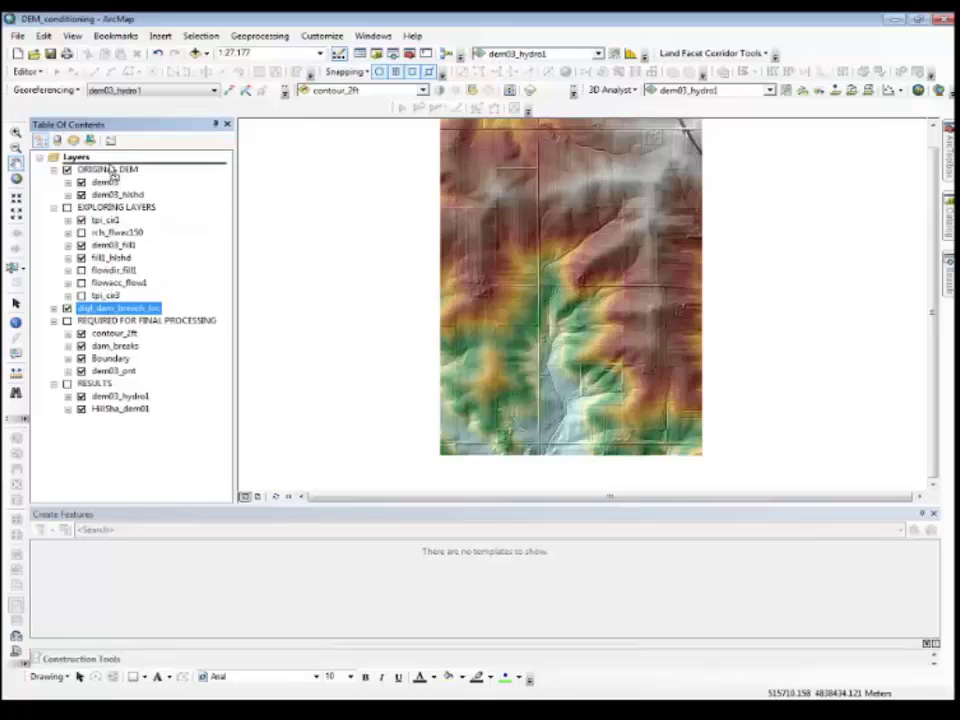
{"action": "left_click_drag", "start_coordinate": [120, 172], "coordinate": [120, 170]}
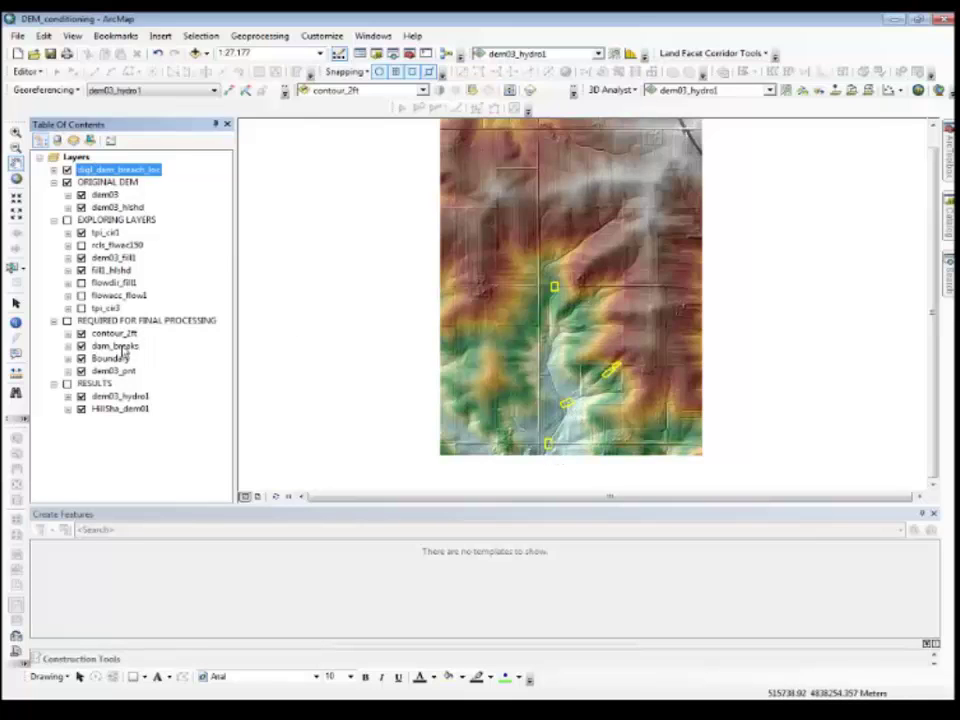
Turn on REQUIRED FOR FINAL PROCESSING; turn off ORIGINAL DEM, breach locations, dem03_pnt and contour_2ft
{"action": "left_click", "coordinate": [67, 320]}
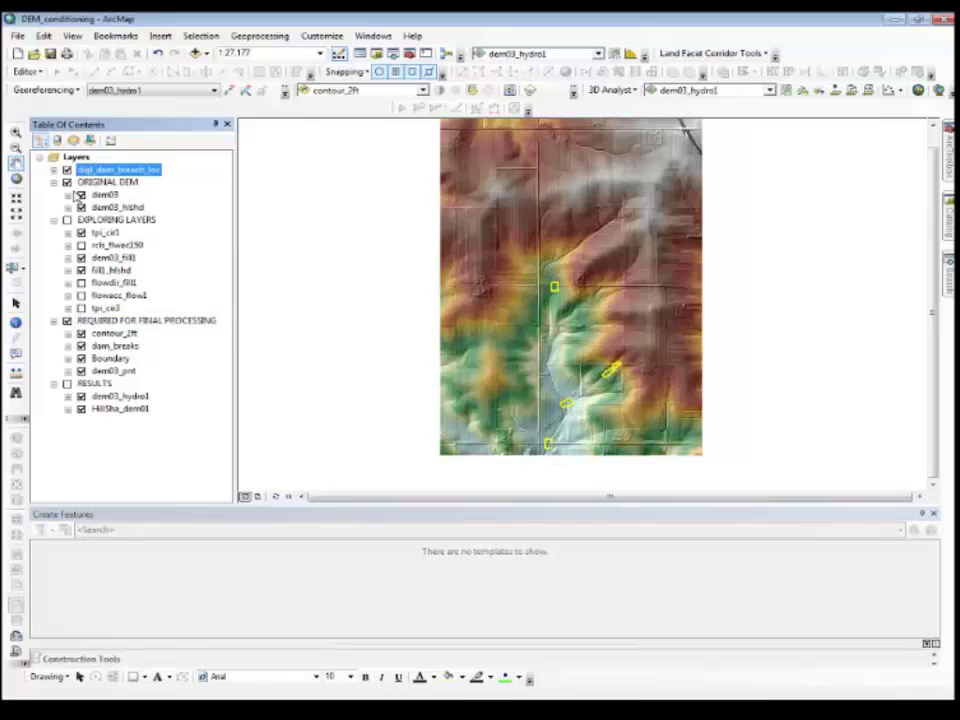
{"action": "left_click", "coordinate": [67, 182]}
{"action": "left_click", "coordinate": [67, 170]}
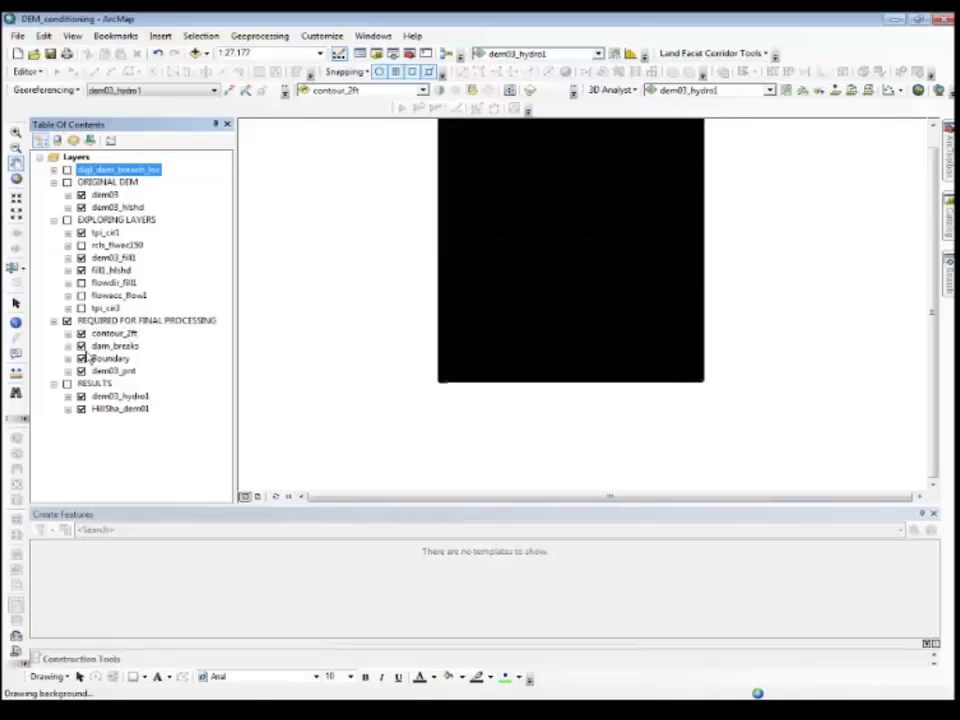
{"action": "left_click", "coordinate": [81, 370]}
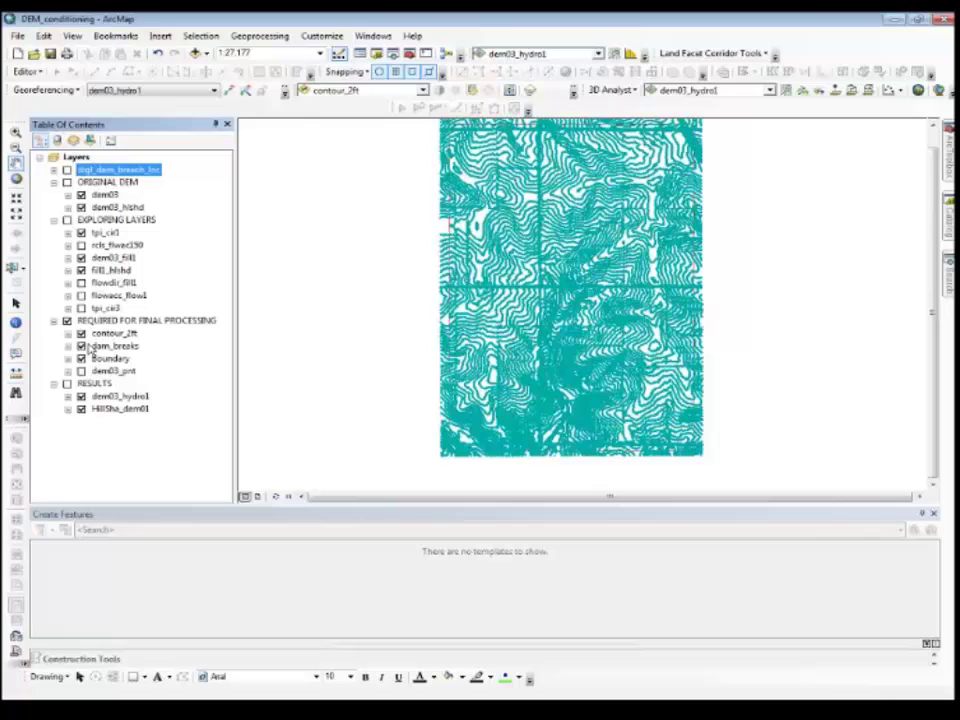
{"action": "left_click", "coordinate": [81, 333]}
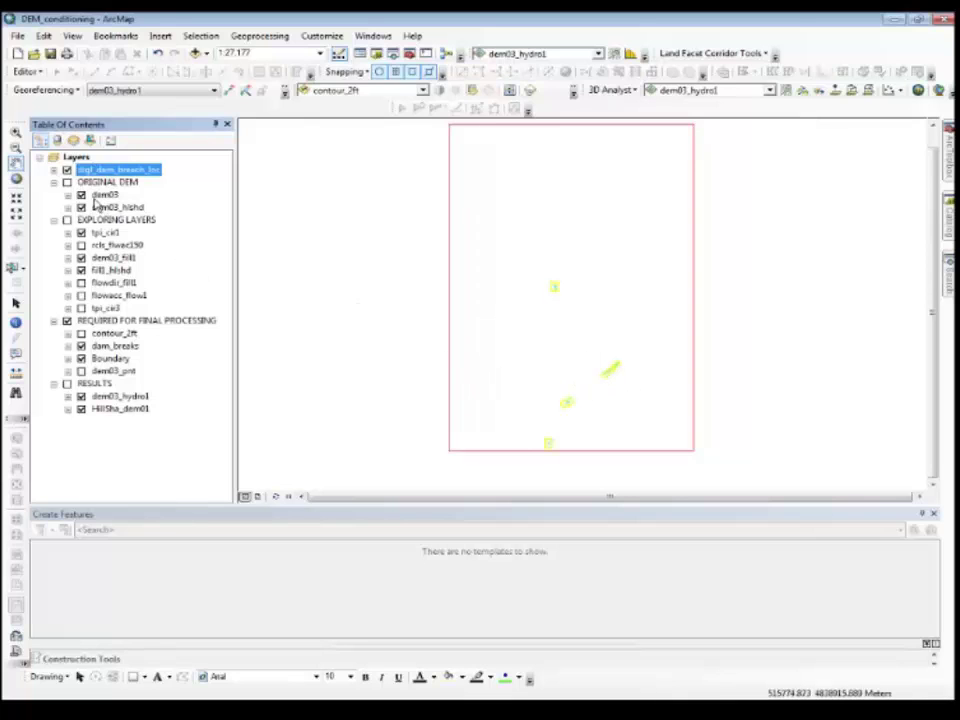
{"action": "left_click", "coordinate": [80, 194]}
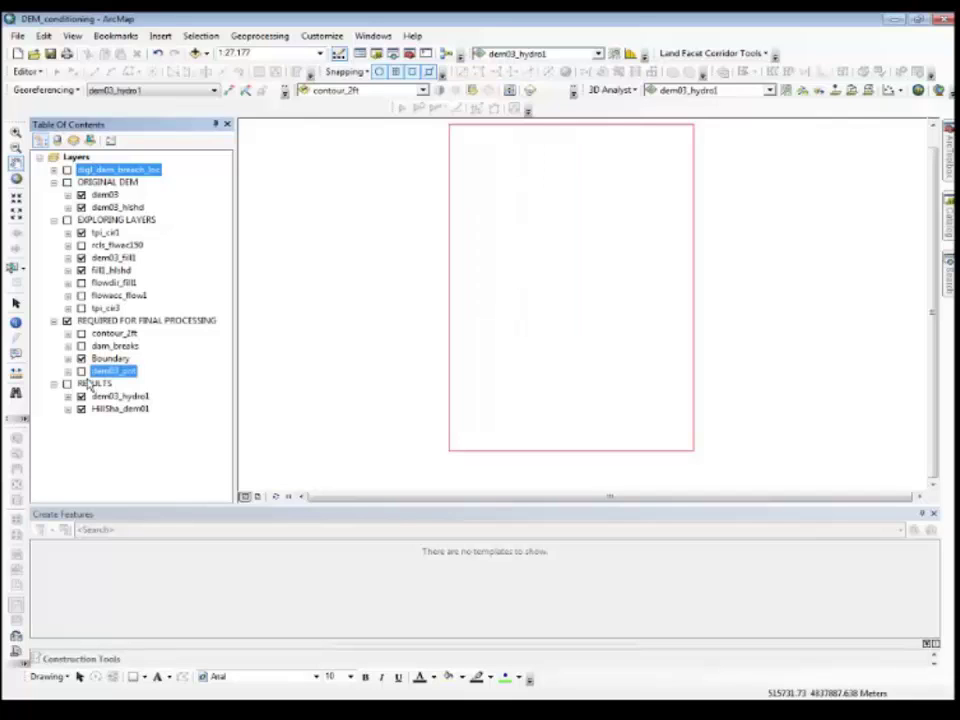
Turn dem03_pnt on, Boundary off and dam_breaks on, then select the dem03_pnt layer
{"action": "left_click", "coordinate": [81, 371]}
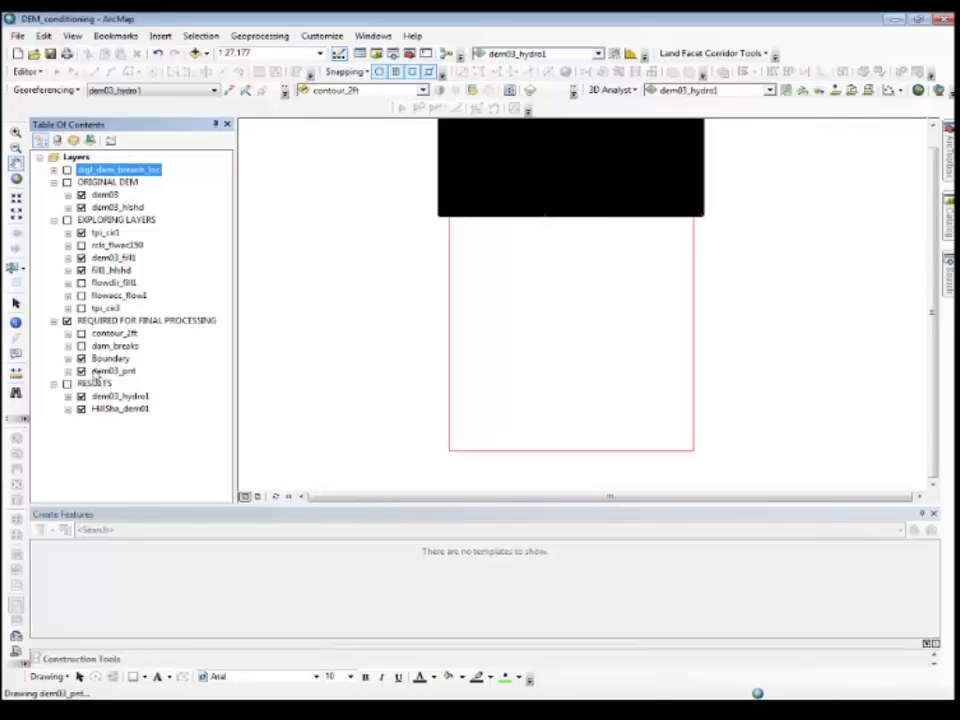
{"action": "left_click", "coordinate": [81, 358]}
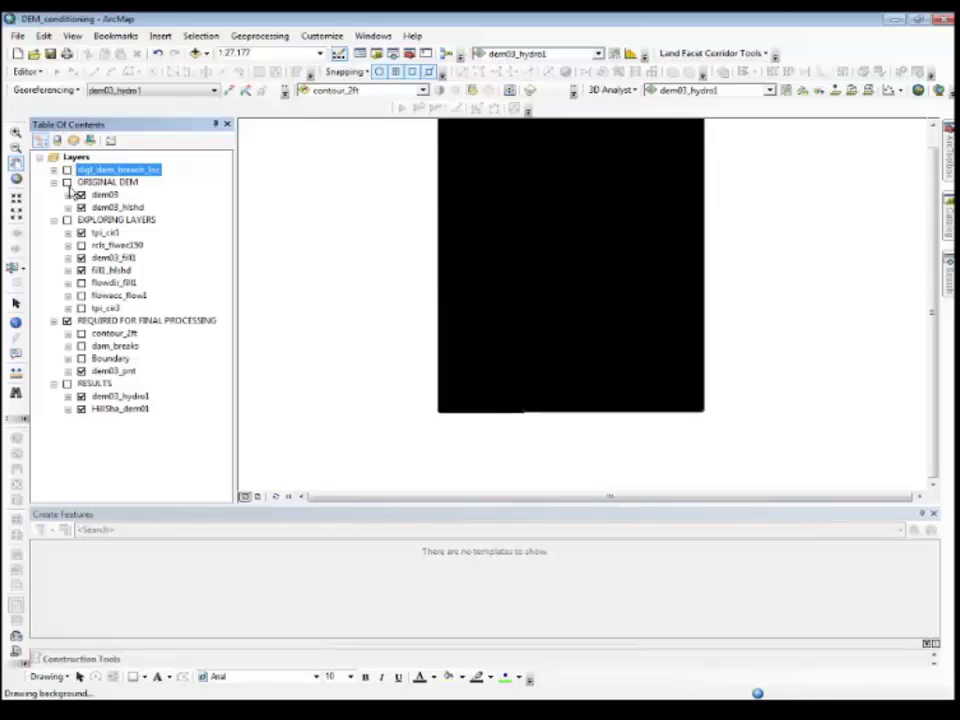
{"action": "left_click", "coordinate": [81, 194]}
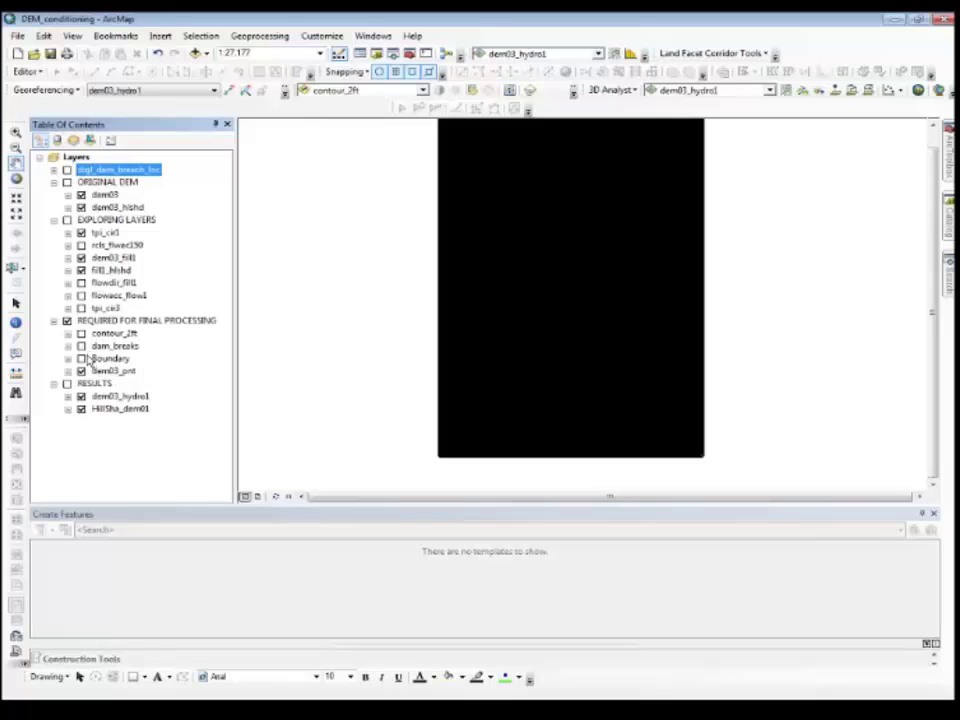
{"action": "left_click", "coordinate": [81, 346]}
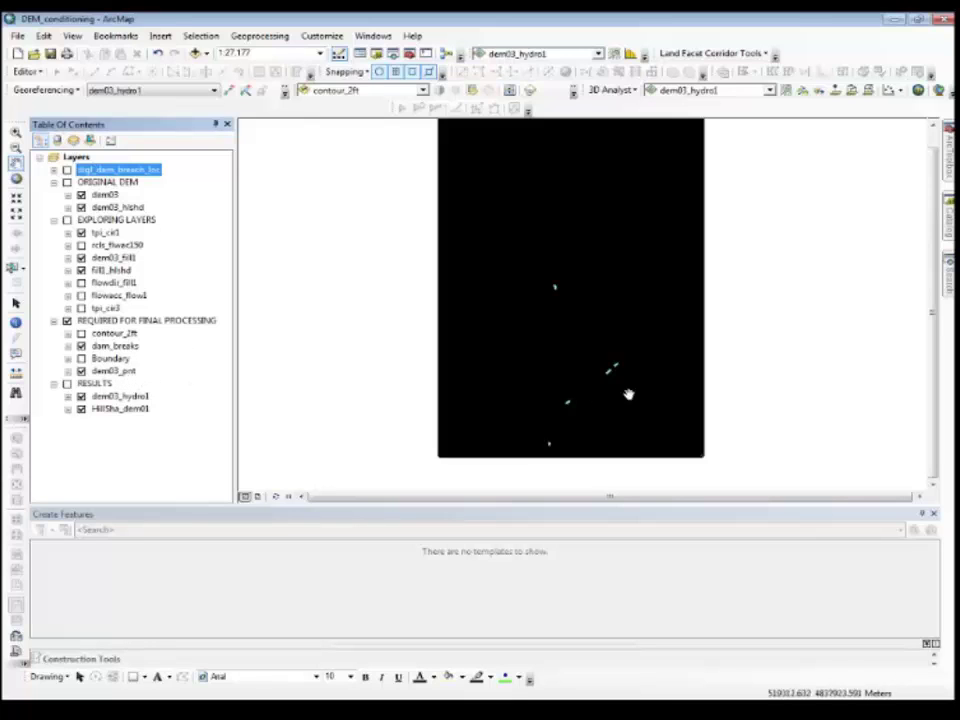
{"action": "left_click", "coordinate": [184, 375]}
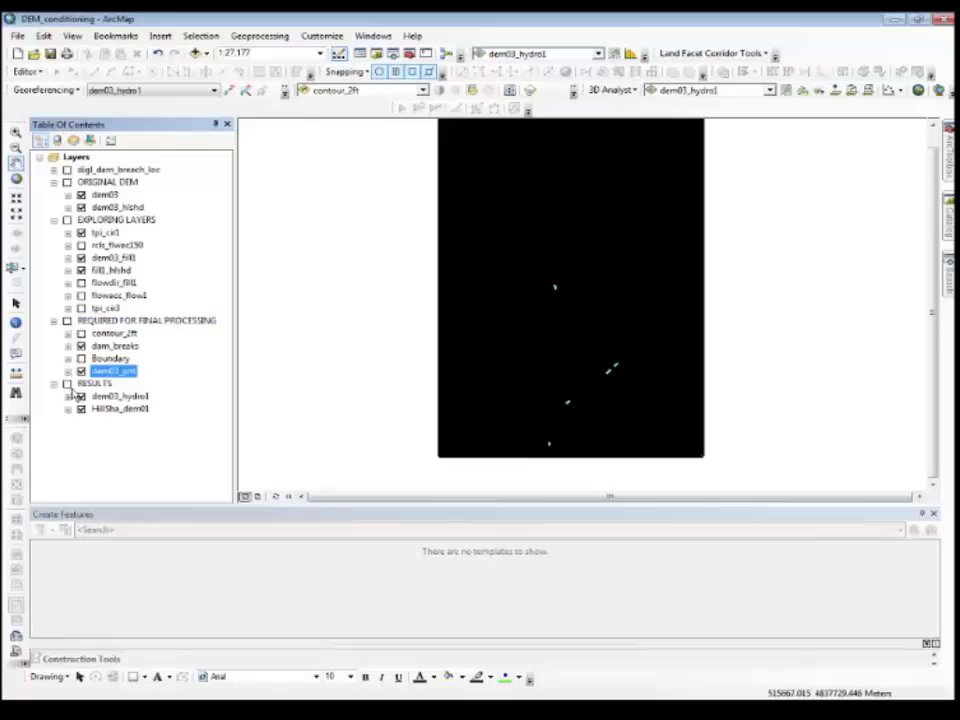
Switch off the REQUIRED FOR FINAL PROCESSING and RESULTS groups and turn ORIGINAL DEM back on
{"action": "left_click", "coordinate": [66, 320]}
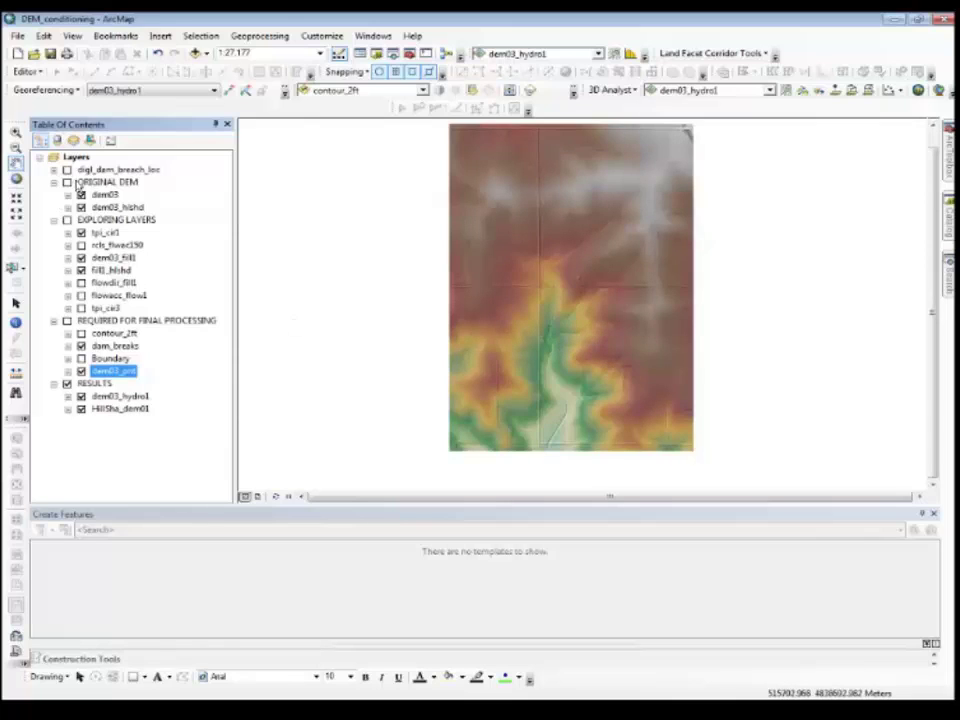
{"action": "left_click", "coordinate": [67, 170]}
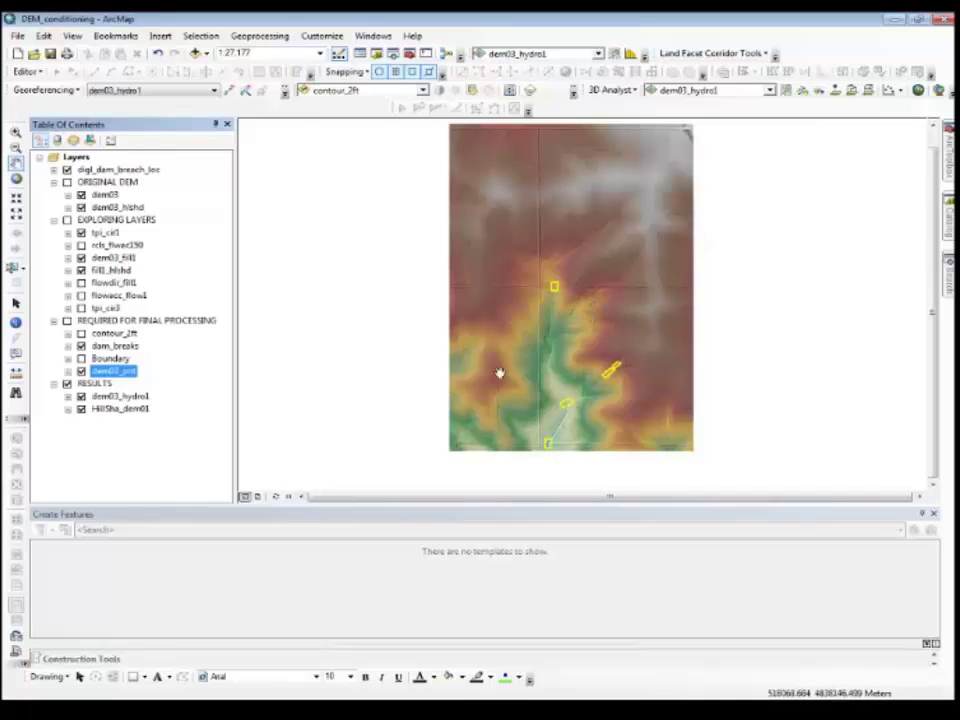
{"action": "left_click", "coordinate": [67, 383]}
{"action": "left_click", "coordinate": [67, 182]}
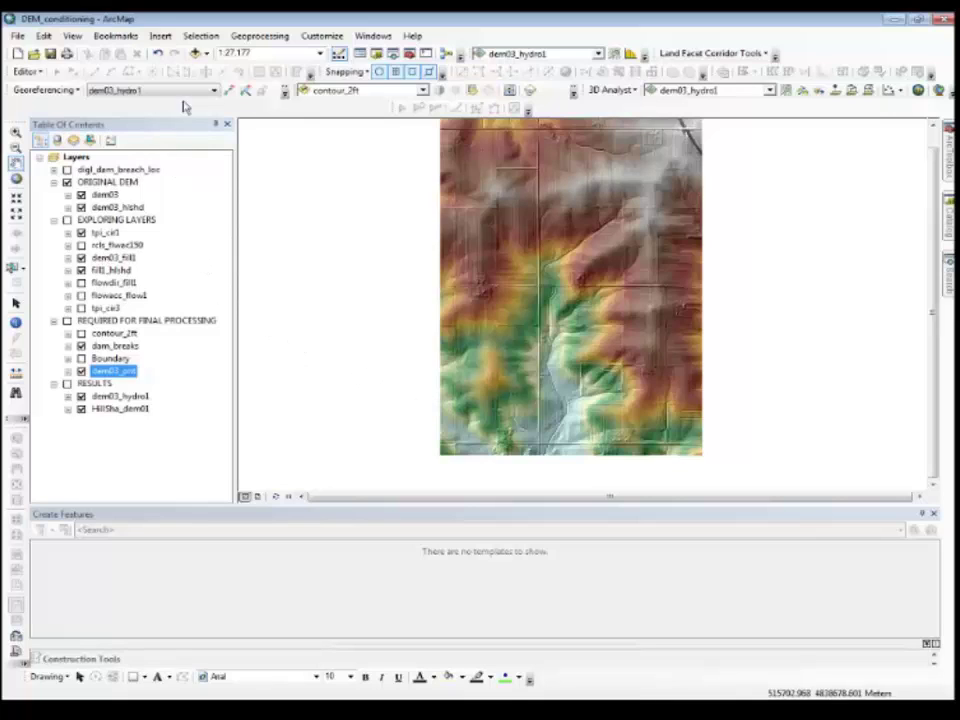
{"action": "left_click", "coordinate": [257, 44]}
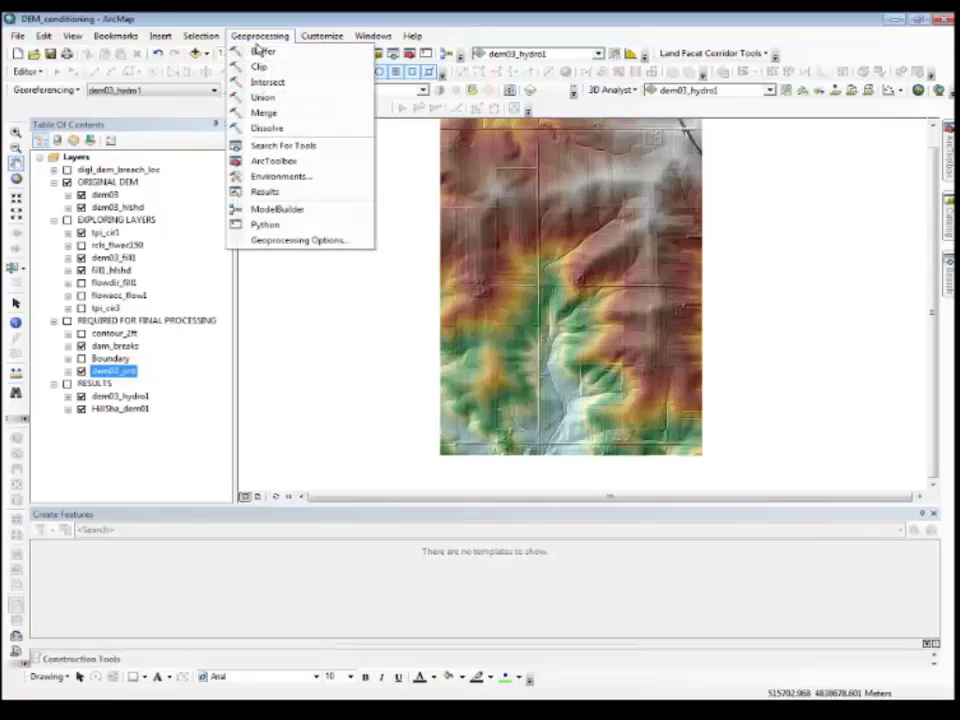
{"action": "left_click", "coordinate": [284, 180]}
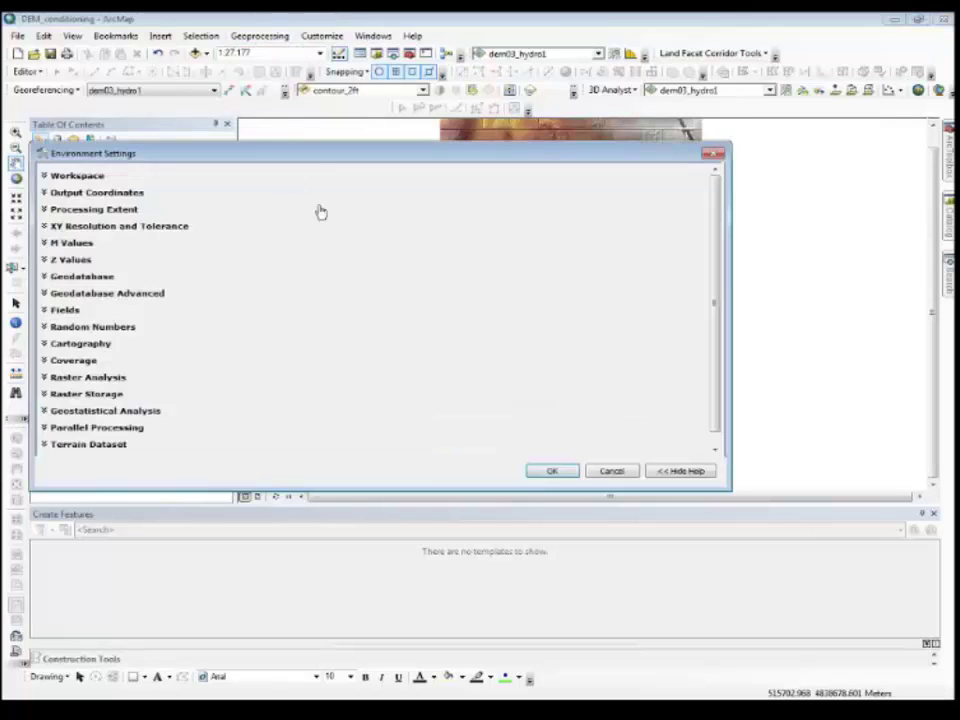
{"action": "left_click", "coordinate": [57, 176]}
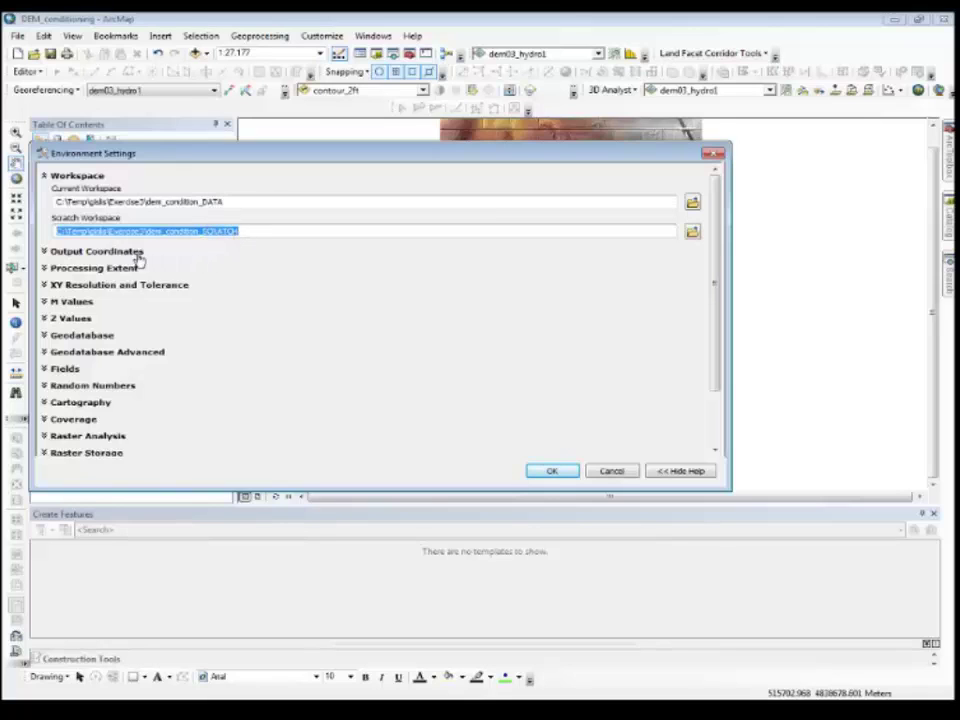
{"action": "left_click", "coordinate": [52, 270]}
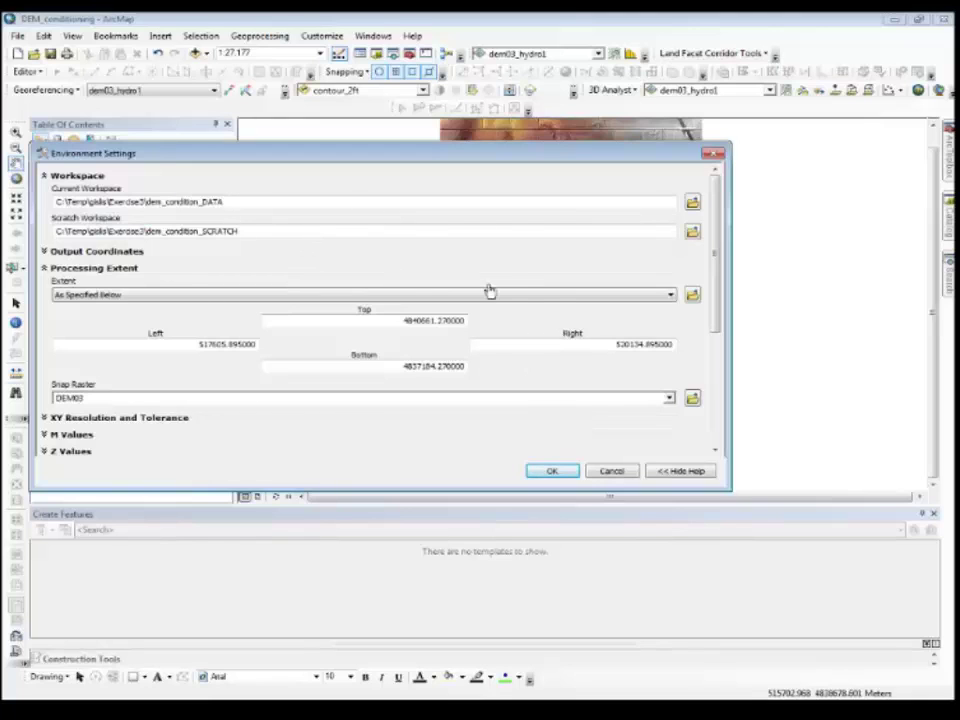
{"action": "left_click", "coordinate": [714, 153]}
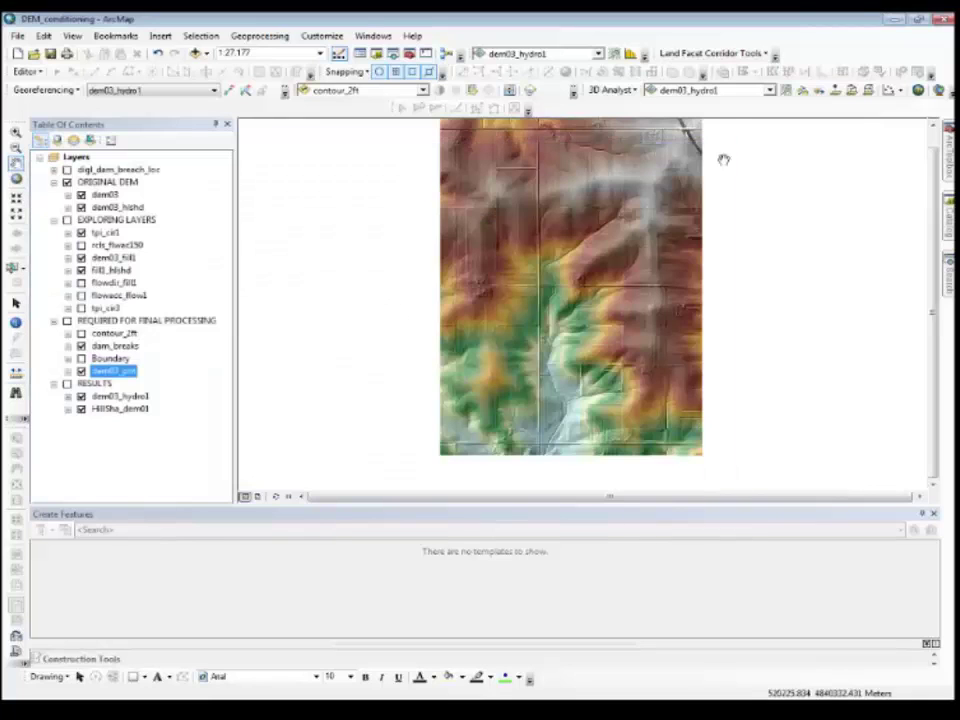
Open the dem03 layer's properties and review its Symbology settings
{"action": "right_click", "coordinate": [101, 184]}
{"action": "left_click", "coordinate": [64, 208]}
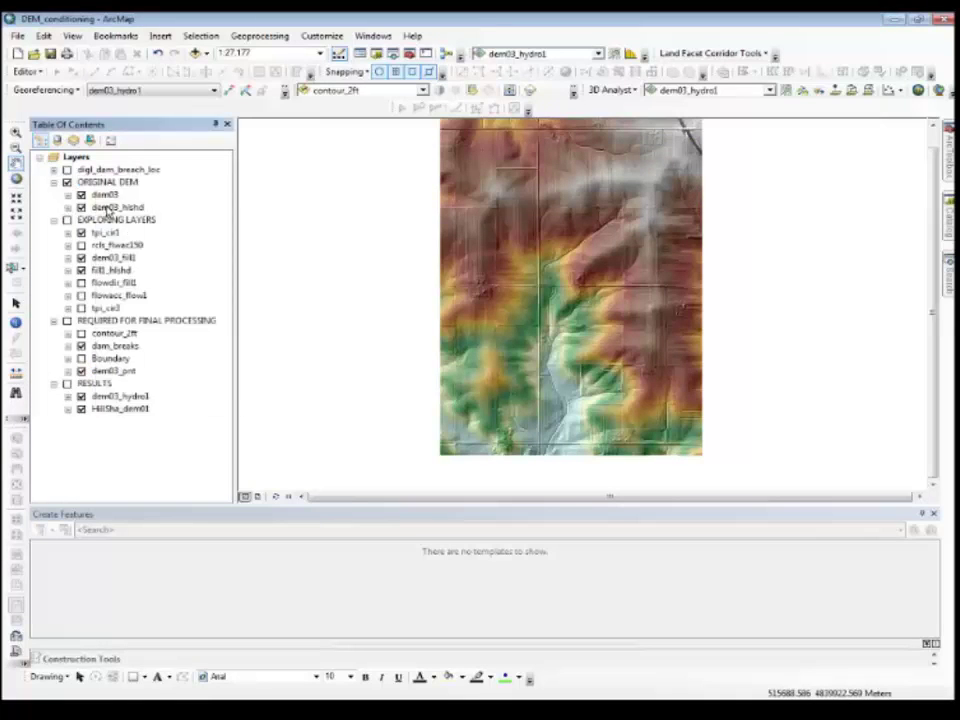
{"action": "right_click", "coordinate": [118, 195]}
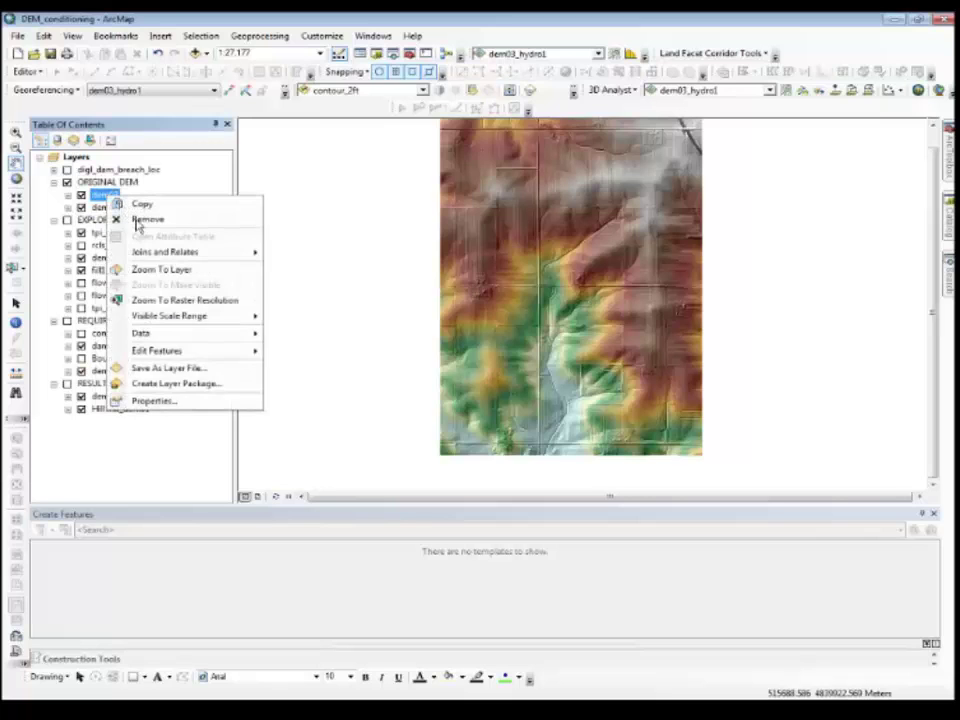
{"action": "left_click", "coordinate": [190, 401]}
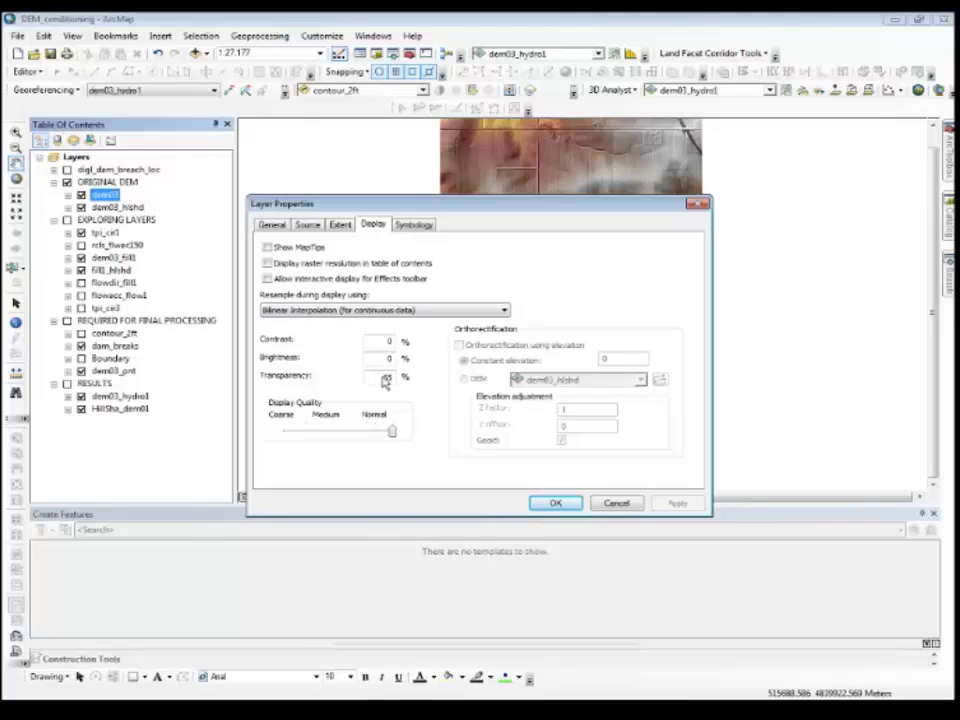
{"action": "left_click", "coordinate": [418, 226]}
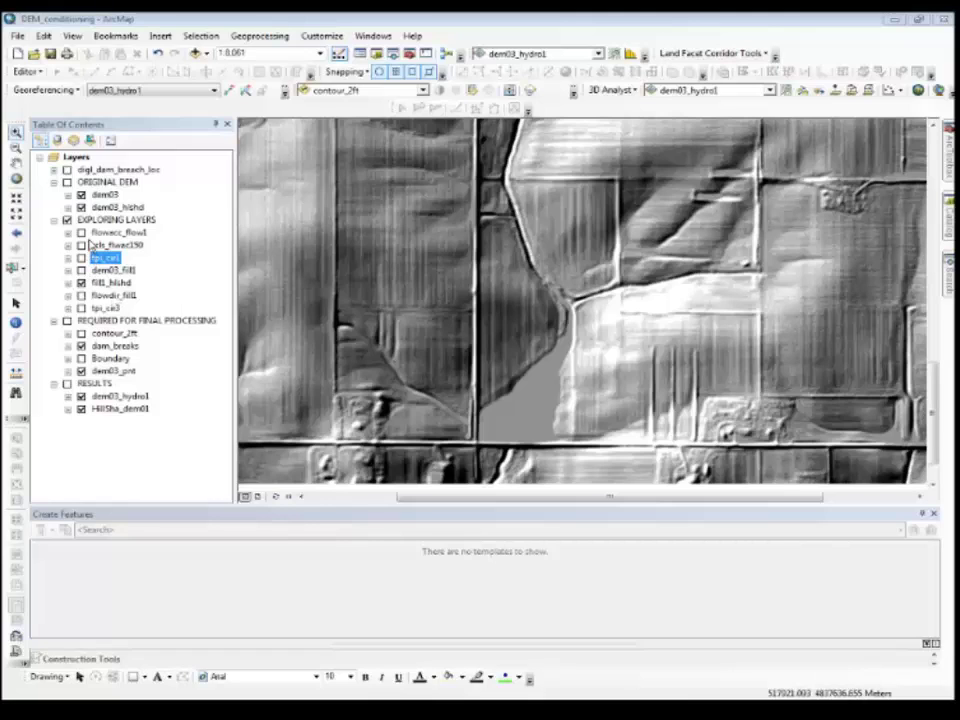
Turn on the flowacc_flow1 layer in the EXPLORING LAYERS group
{"action": "left_click", "coordinate": [81, 232]}
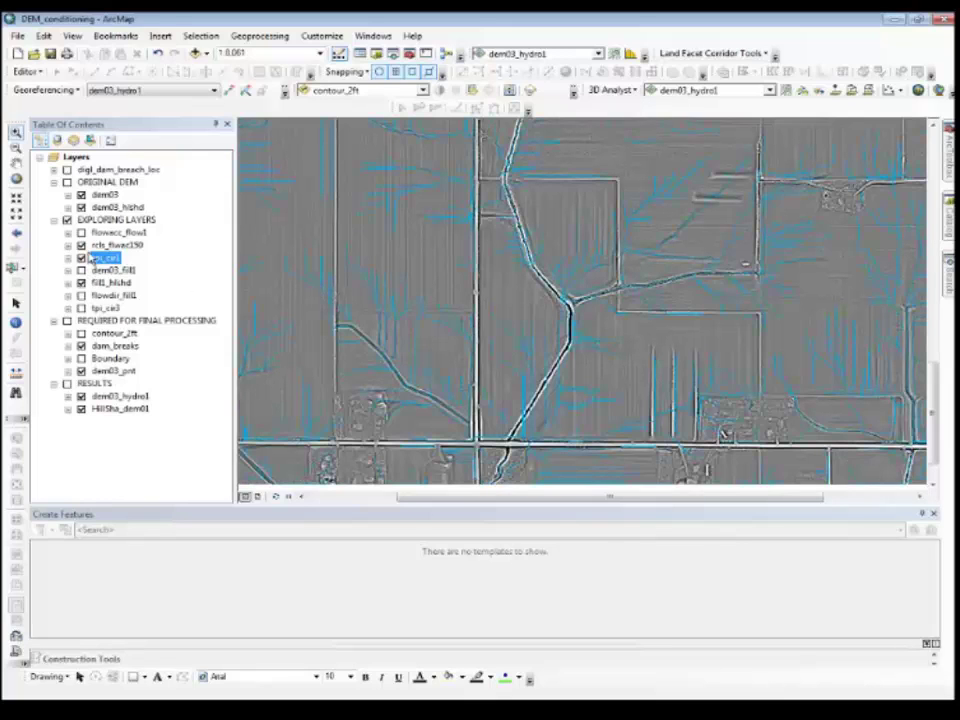
Hide and reshow the rcls_flwac150 streams, then switch on the digl_dam_breach_loc layer
{"action": "left_click", "coordinate": [92, 246], "text": "ctrl"}
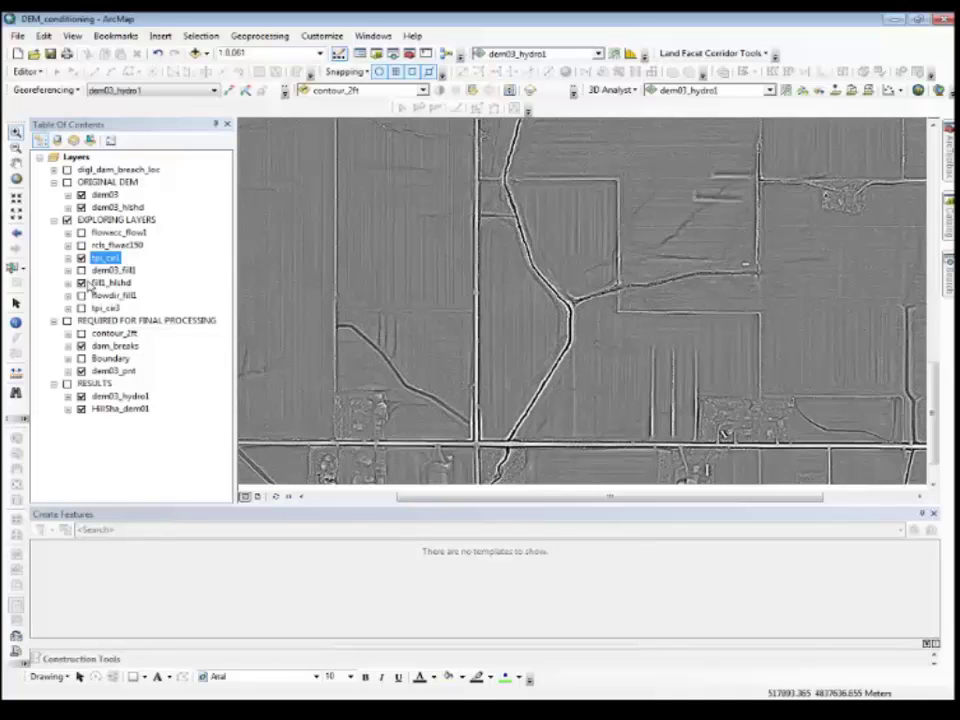
{"action": "left_click", "coordinate": [81, 245]}
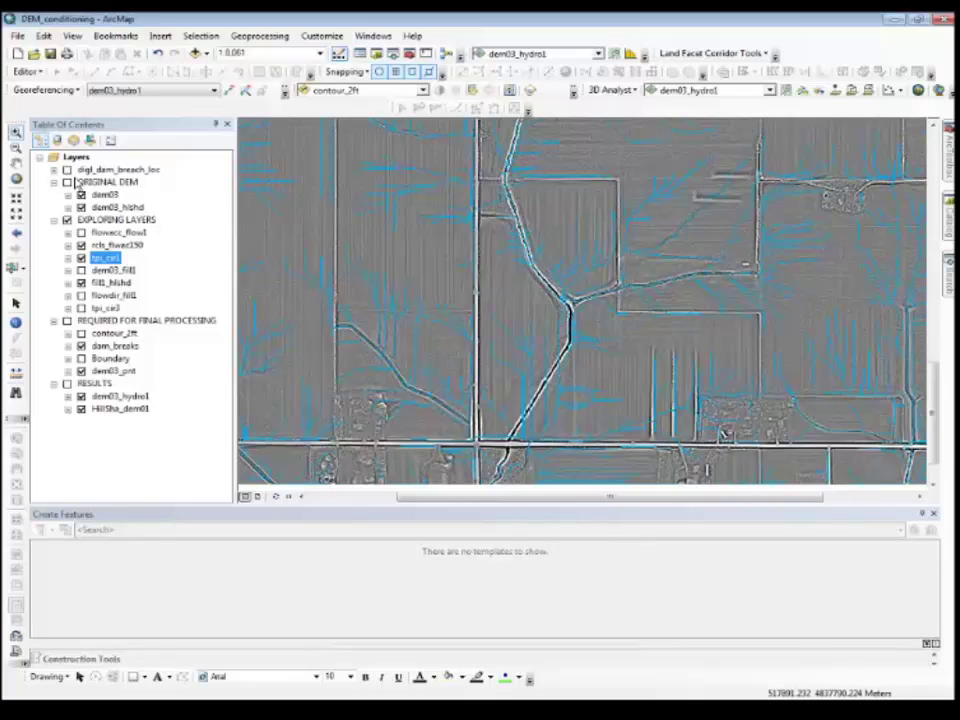
{"action": "left_click", "coordinate": [80, 172], "text": "ctrl"}
{"action": "left_click", "coordinate": [67, 170]}
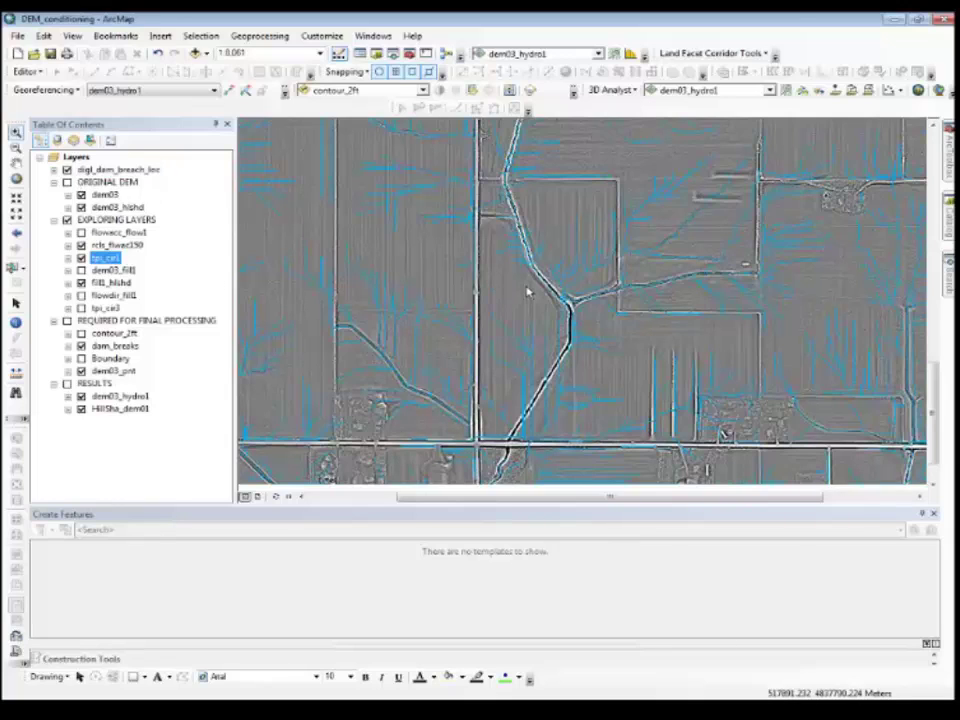